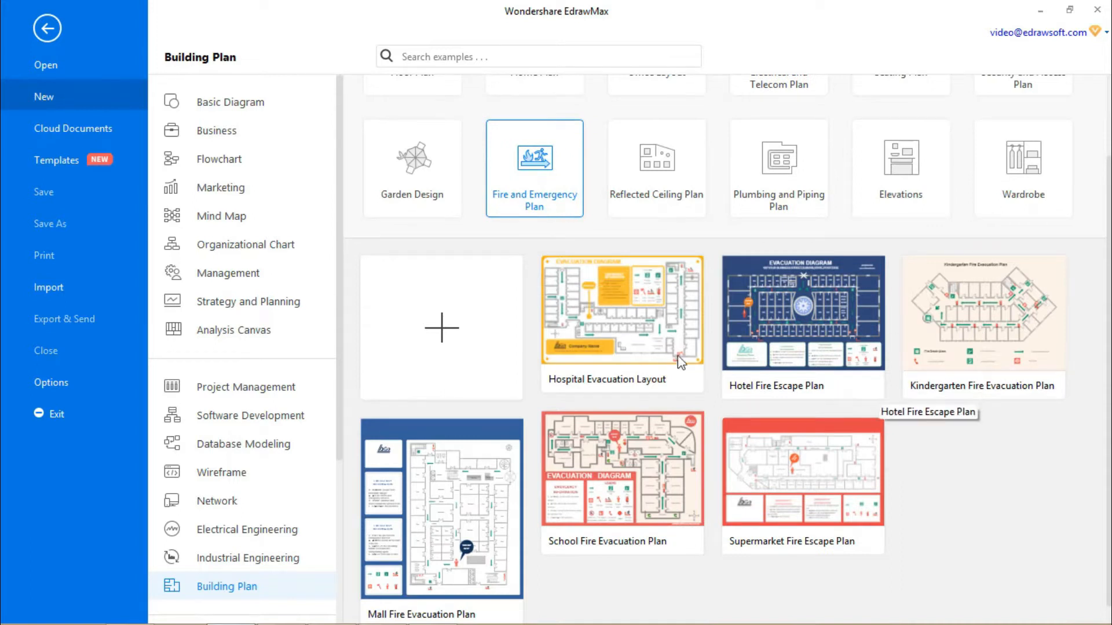
# - Create a blank Fire and Emergency Plan drawing and look through its symbol libraries
pyautogui.click(448, 328)
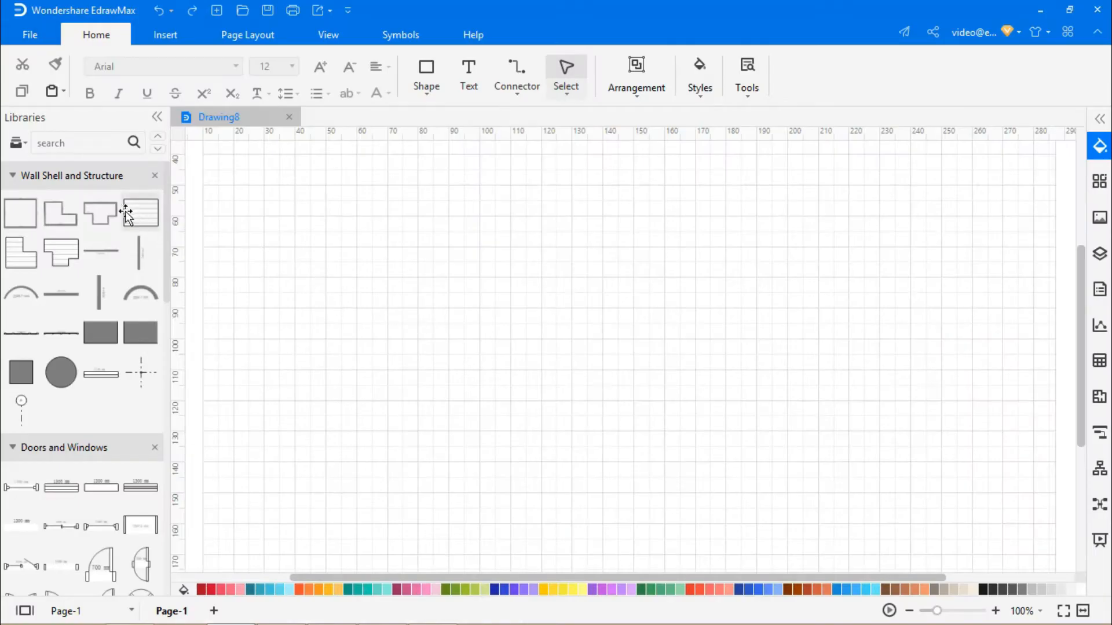
pyautogui.scroll(-3, 93, 441)
pyautogui.scroll(-10, 94, 444)
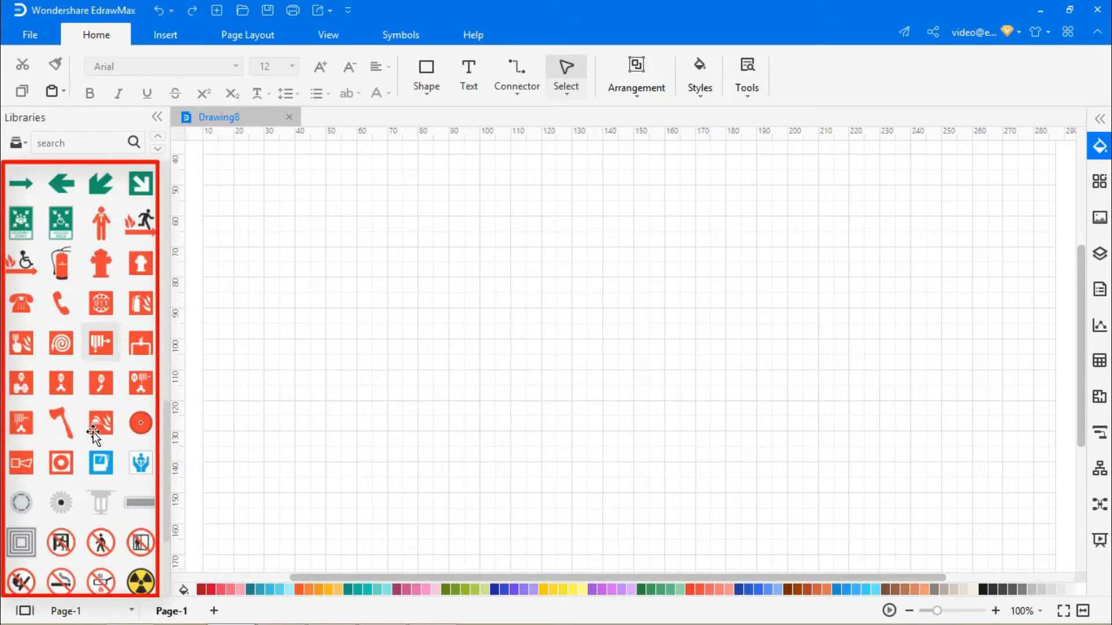
pyautogui.scroll(-3, 93, 432)
pyautogui.scroll(20, 93, 432)
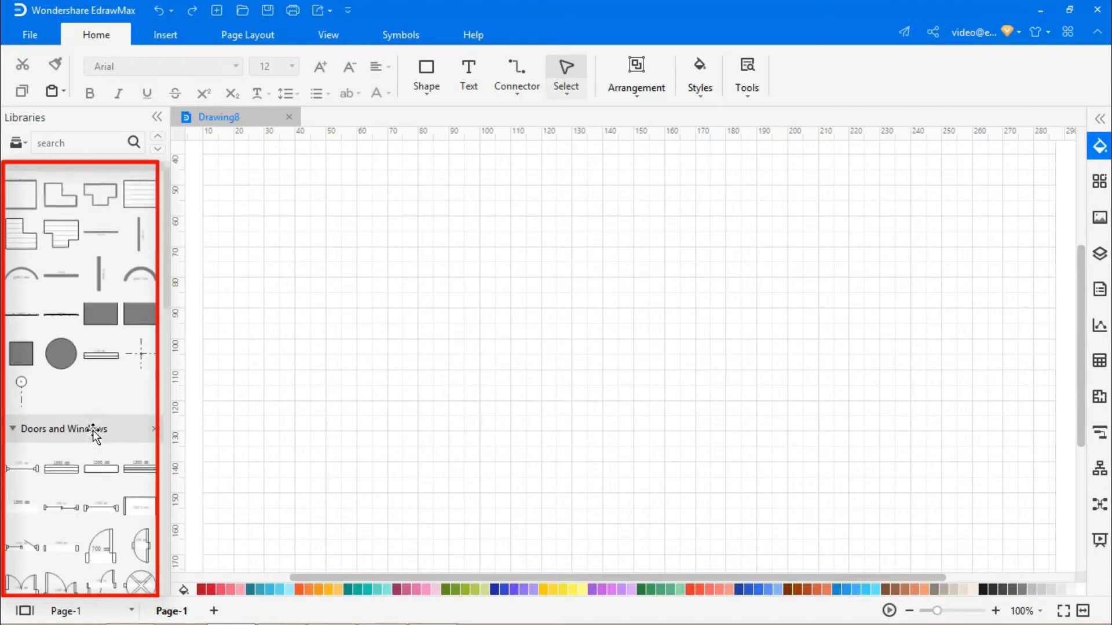
# - Add the Building Core symbol library from the Floor Plan category
pyautogui.click(19, 144)
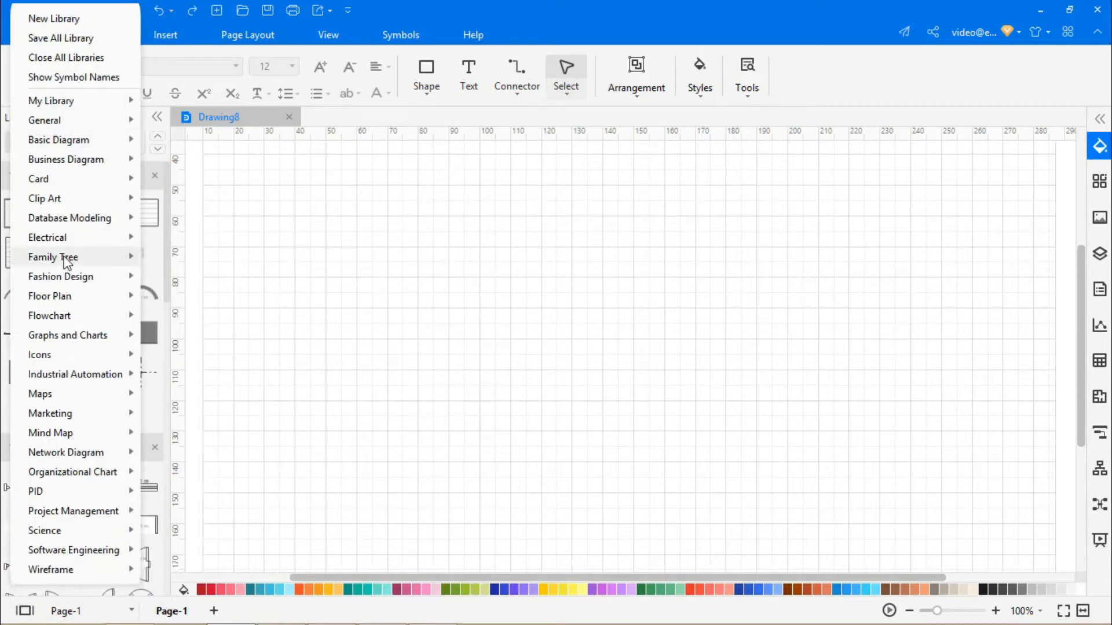
pyautogui.moveTo(104, 298)
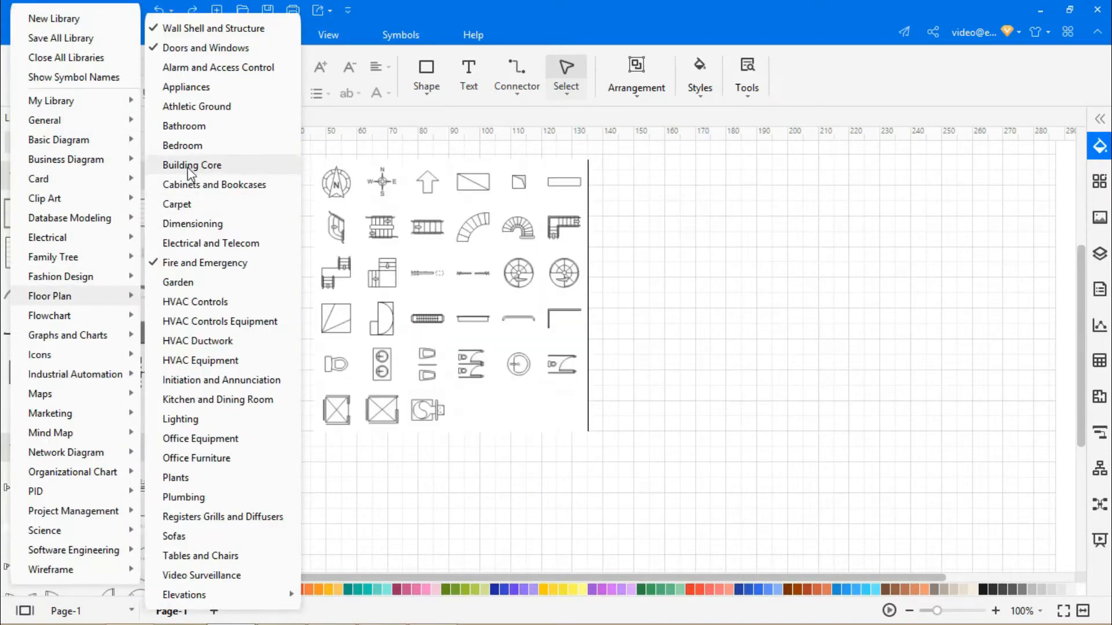
pyautogui.click(162, 166)
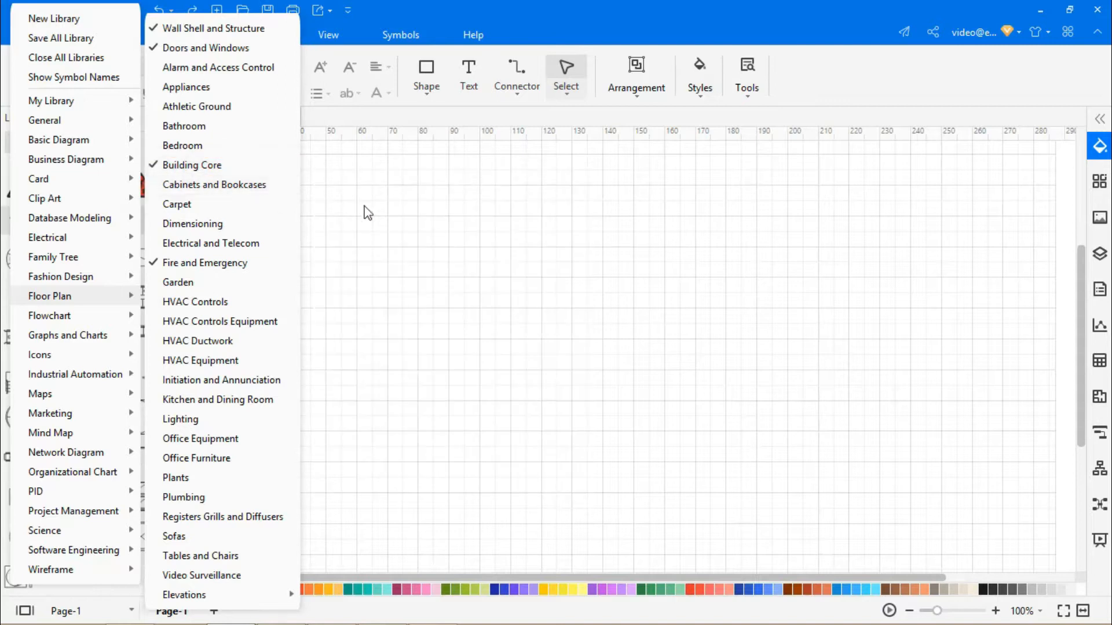
pyautogui.click(548, 248)
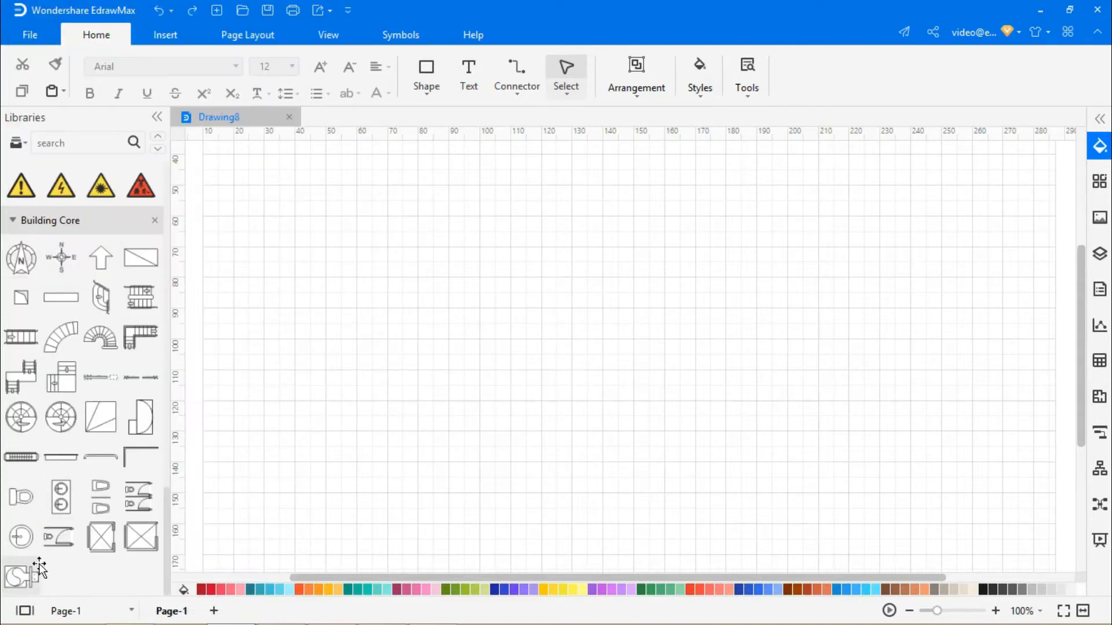
# - Place a rectangular room from Wall Shell and Structure in the upper part of the page and resize it to about 1690 × 1480 mm
pyautogui.scroll(12, 81, 584)
pyautogui.scroll(4, 82, 579)
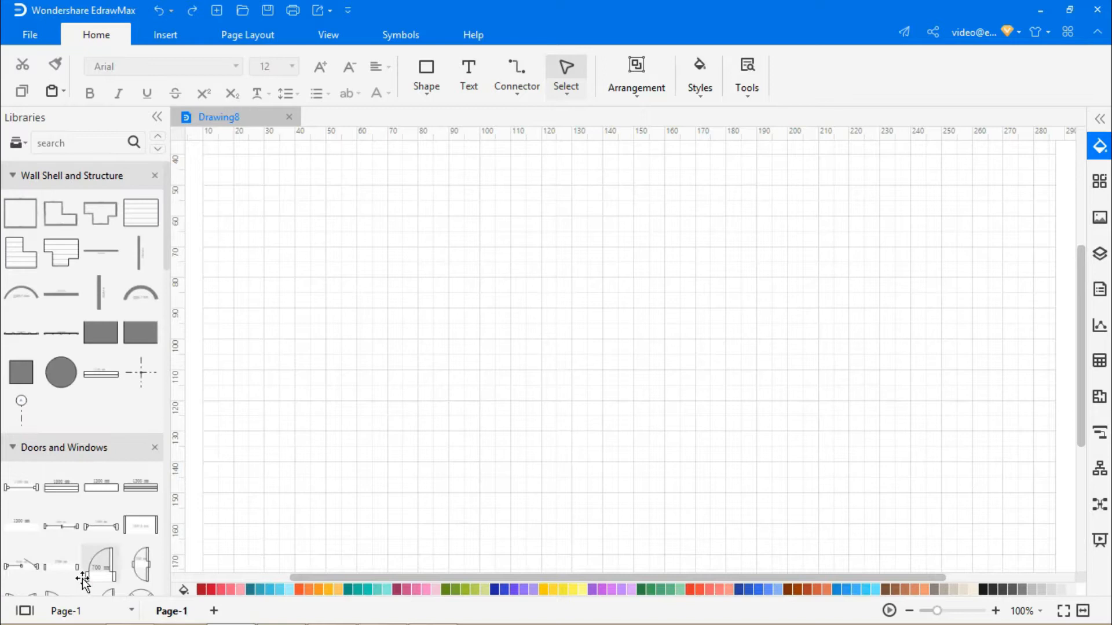
pyautogui.moveTo(26, 221); pyautogui.dragTo(530, 343)
pyautogui.moveTo(769, 562); pyautogui.dragTo(427, 261)
pyautogui.moveTo(358, 191); pyautogui.dragTo(472, 205)
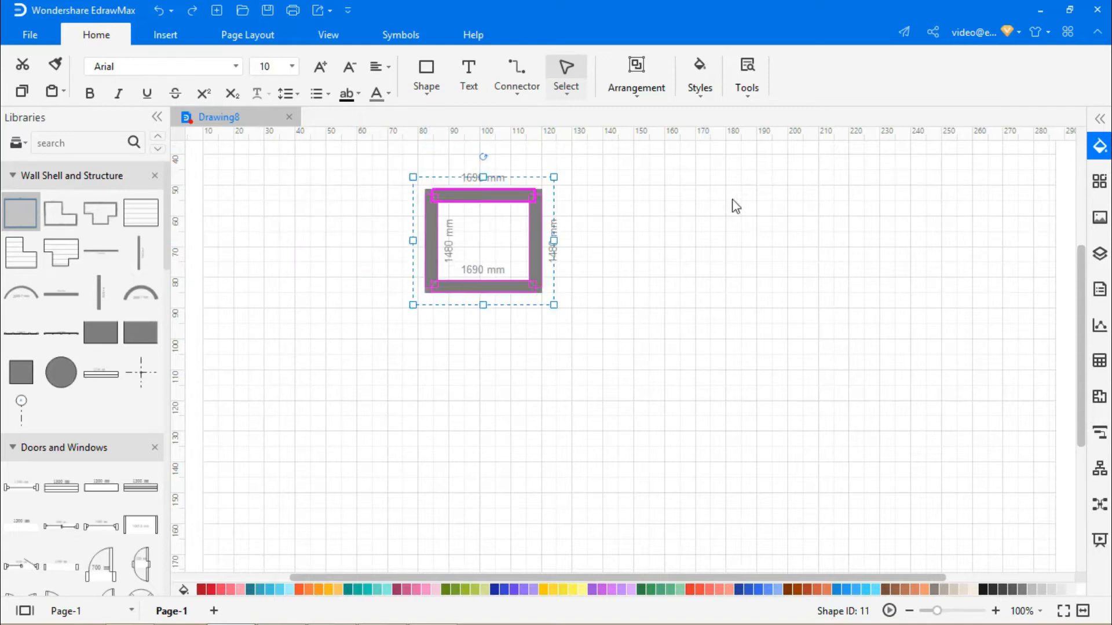
# - Open the floor plan settings, look over the unit choices and keep the precision at 10
pyautogui.click(1100, 119)
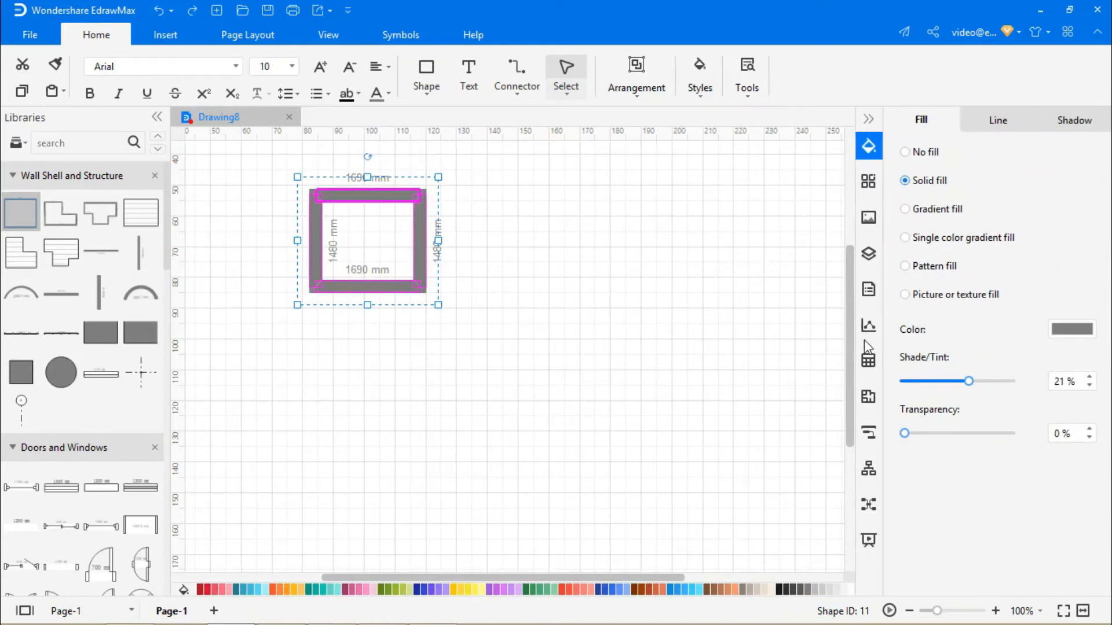
pyautogui.click(868, 398)
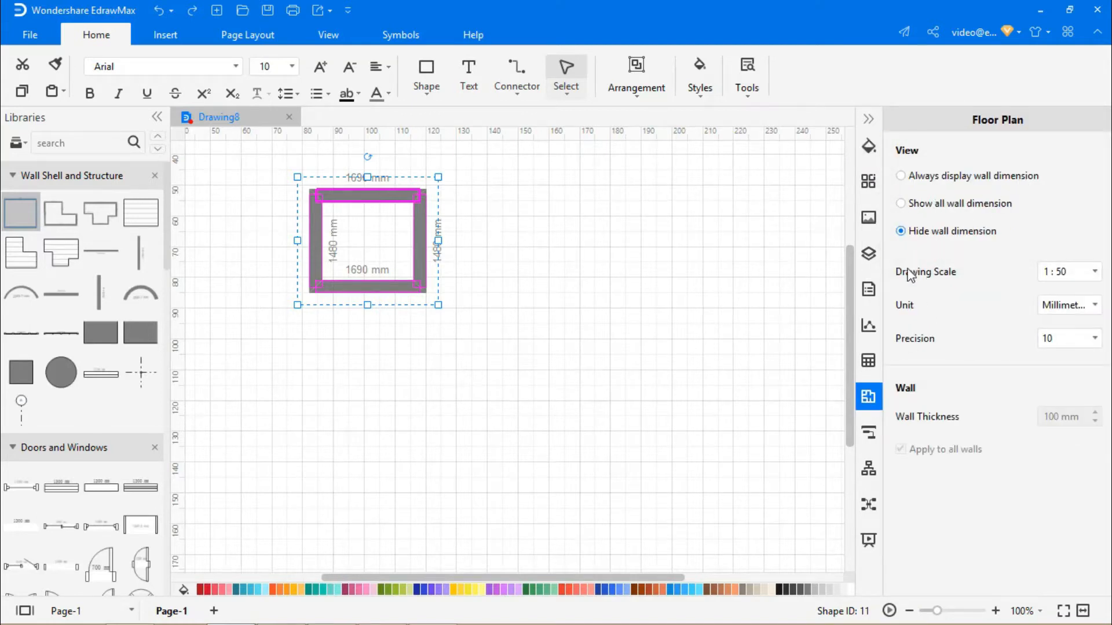
pyautogui.click(1096, 312)
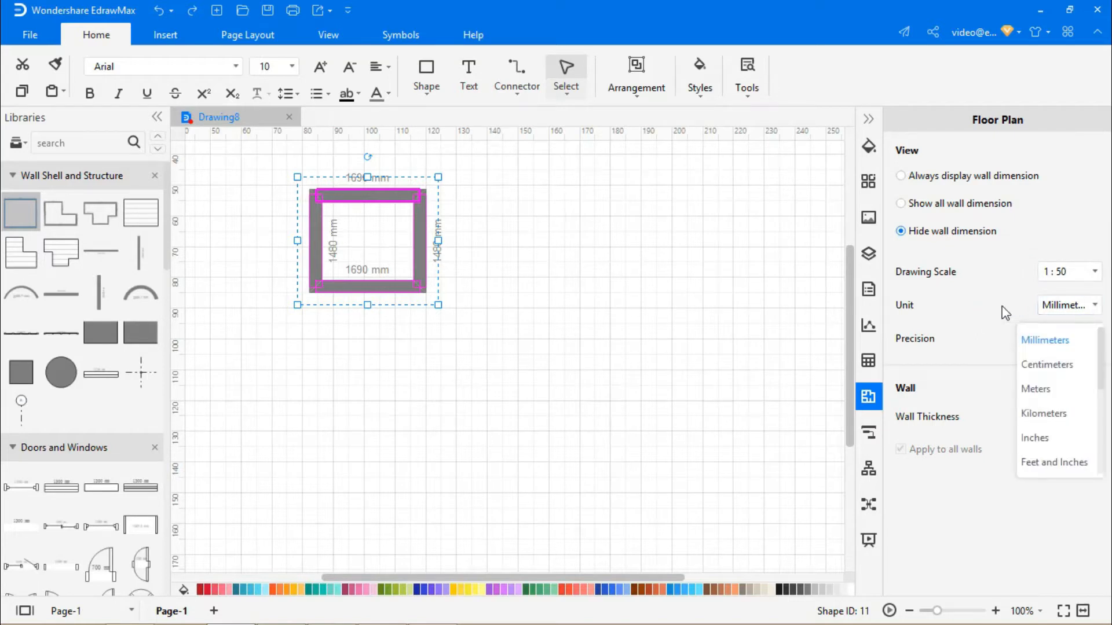
pyautogui.click(1002, 307)
pyautogui.click(1094, 339)
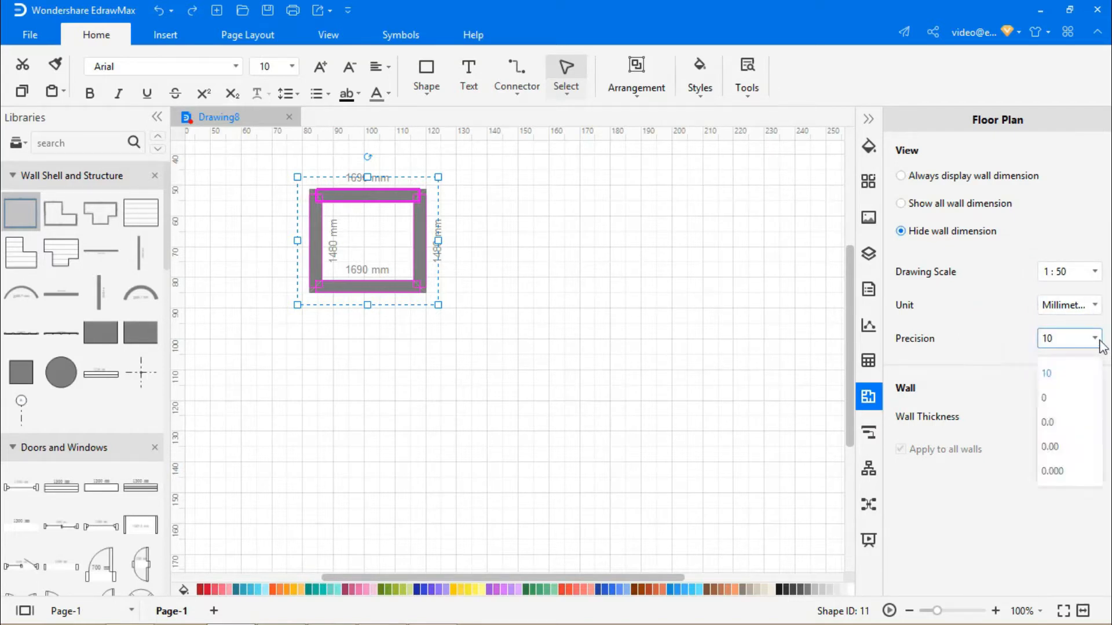
pyautogui.click(1078, 374)
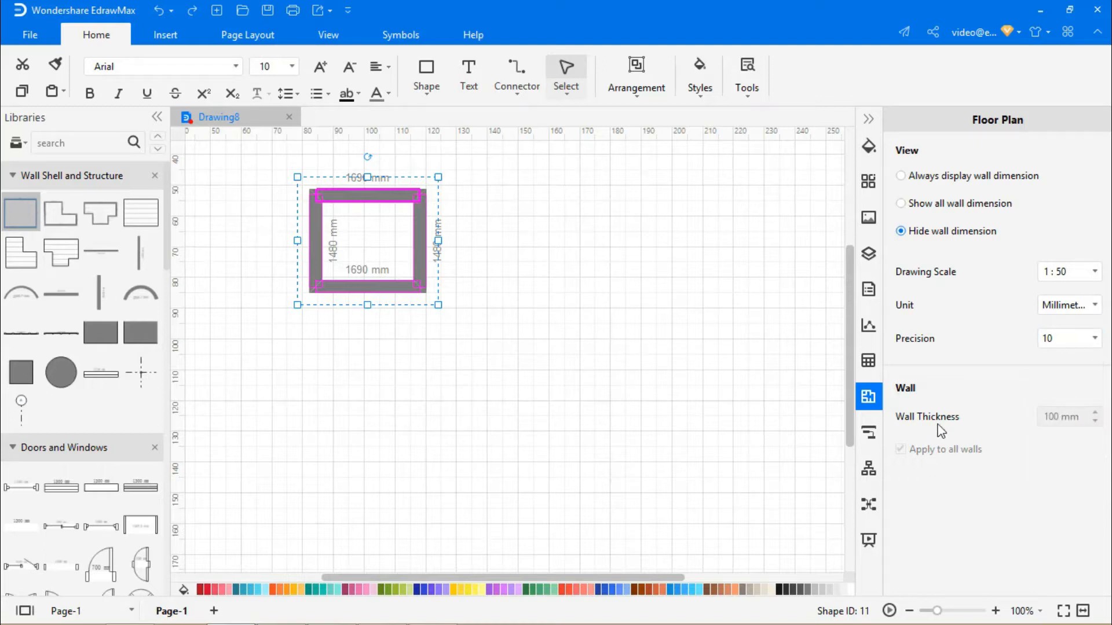
# - Set the wall thickness to 100 mm, applied to all walls
pyautogui.click(508, 293)
pyautogui.click(370, 177)
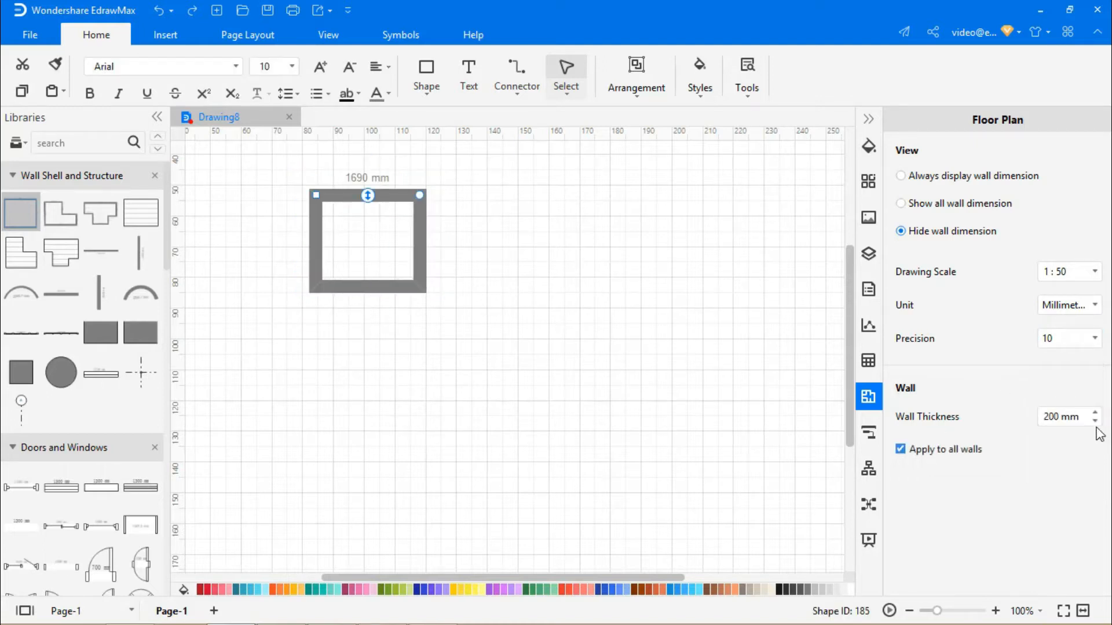
pyautogui.doubleClick(1051, 417)
pyautogui.write('100')
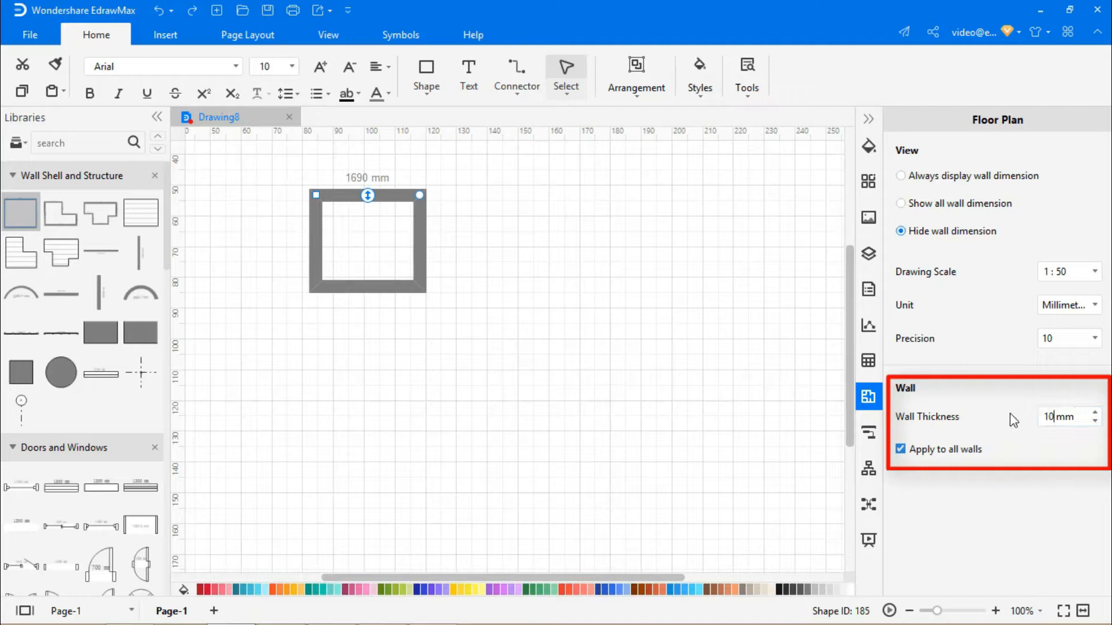
pyautogui.press('Return')
# - Shrink the rectangular room to about 980 × 1180 mm
pyautogui.click(420, 265)
pyautogui.click(458, 332)
pyautogui.click(417, 258)
pyautogui.click(348, 227)
pyautogui.moveTo(464, 309); pyautogui.dragTo(410, 279)
pyautogui.moveTo(410, 229); pyautogui.dragTo(382, 229)
pyautogui.click(437, 245)
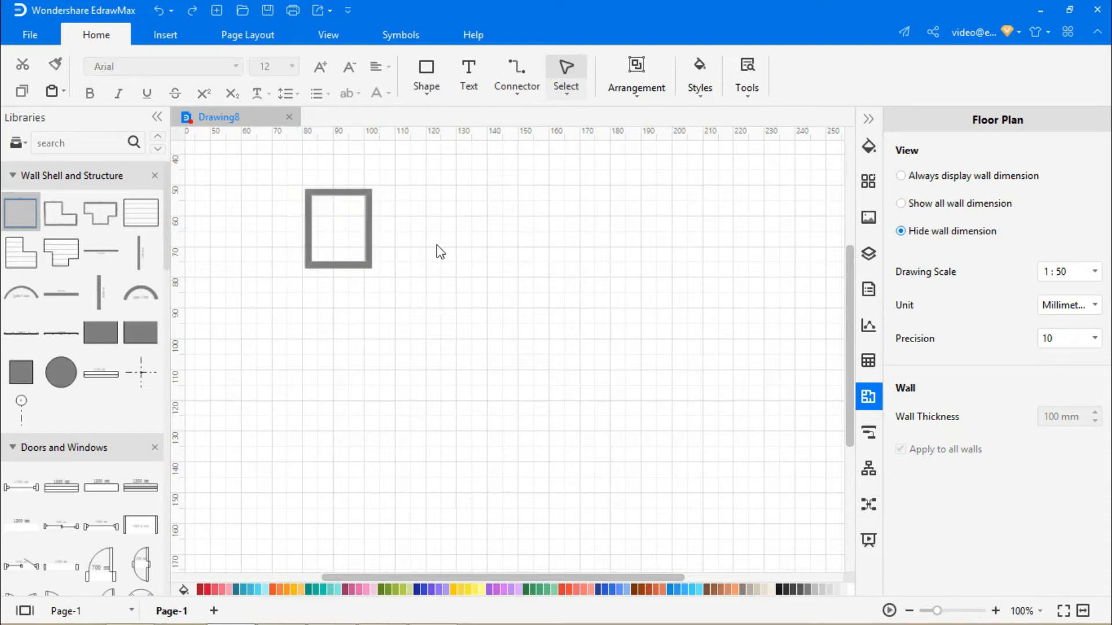
# - Duplicate the room three times and join the copies side by side into a horizontal row of four rooms
pyautogui.moveTo(413, 303); pyautogui.dragTo(411, 297)
pyautogui.click(437, 265)
pyautogui.click(382, 268)
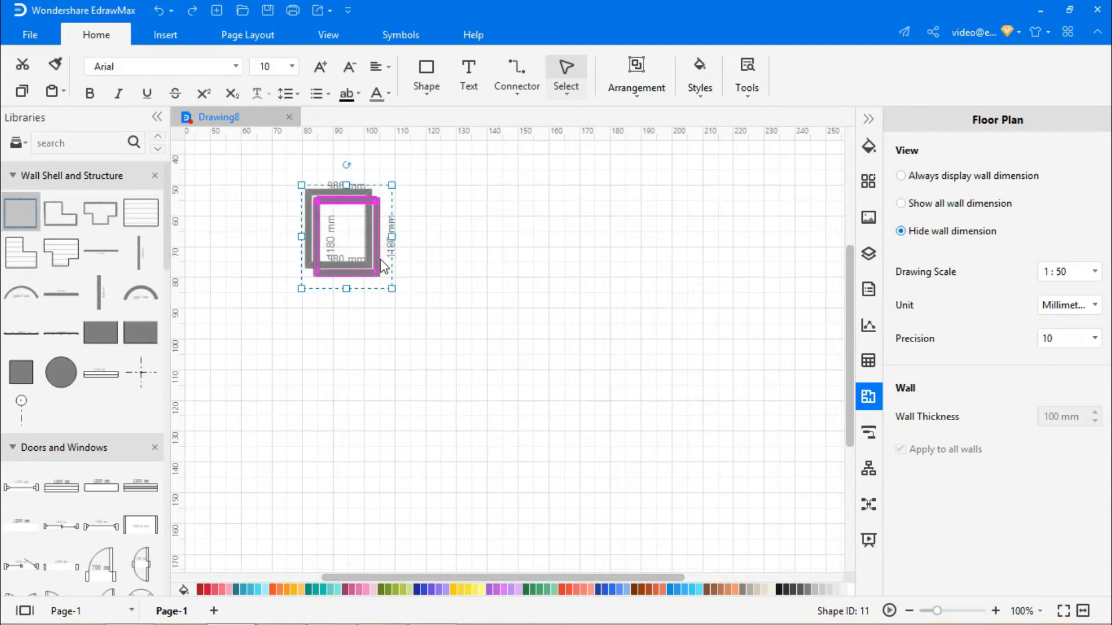
pyautogui.moveTo(378, 255); pyautogui.dragTo(493, 268)
pyautogui.click(498, 244)
pyautogui.hotkey('ctrl', 'v')
pyautogui.click(595, 265)
pyautogui.hotkey('ctrl', 'v')
pyautogui.moveTo(398, 246); pyautogui.dragTo(564, 246)
pyautogui.click(615, 248)
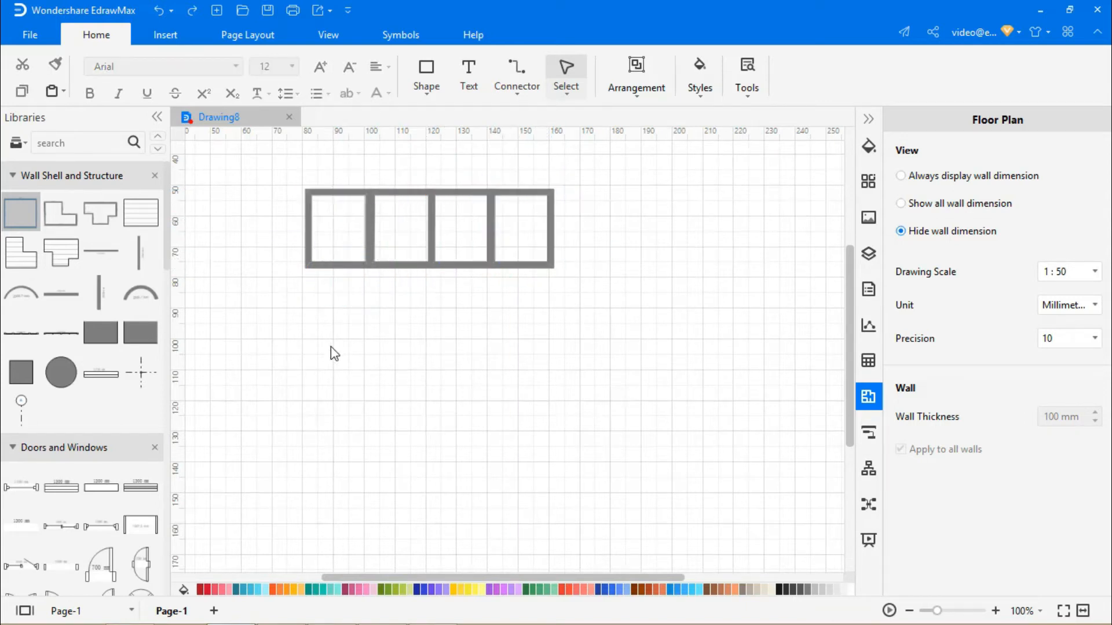
# - Paste four more room copies below the row, one standing alone on the left and three joined side by side
pyautogui.hotkey('ctrl', 'v')
pyautogui.moveTo(371, 304); pyautogui.dragTo(275, 396)
pyautogui.click(385, 407)
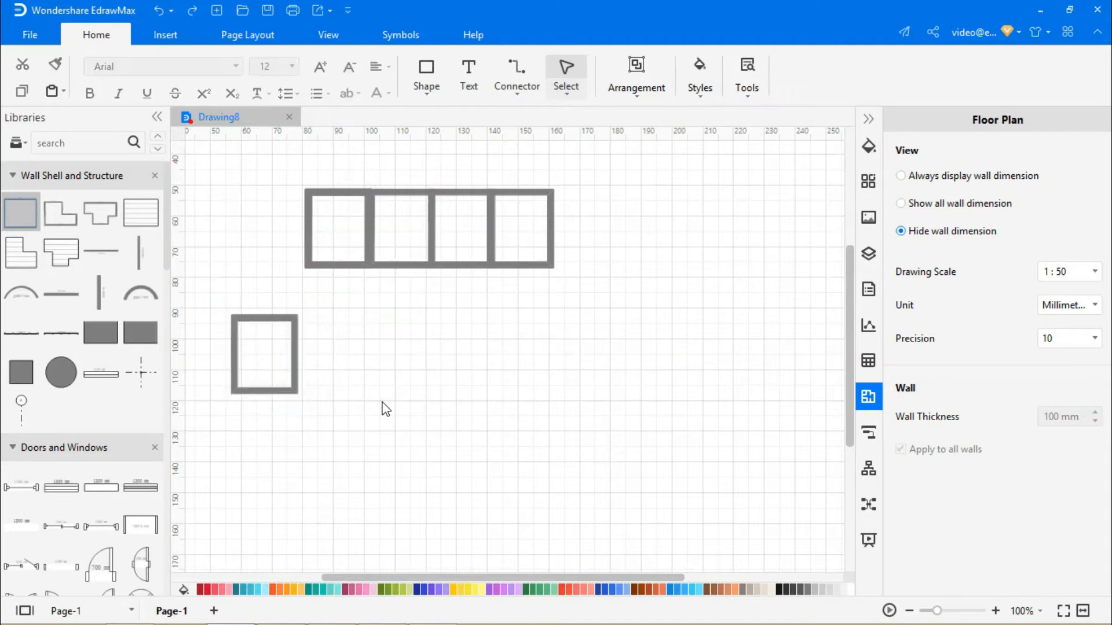
pyautogui.hotkey('ctrl', 'v')
pyautogui.moveTo(406, 347); pyautogui.dragTo(565, 398)
pyautogui.click(508, 439)
pyautogui.hotkey('ctrl', 'v')
pyautogui.moveTo(405, 338); pyautogui.dragTo(499, 392)
pyautogui.click(471, 435)
pyautogui.hotkey('ctrl', 'v')
pyautogui.moveTo(423, 356); pyautogui.dragTo(437, 388)
pyautogui.click(444, 429)
# - Add two connected sloping walls, about 2390 mm and 3930 mm long, starting at the top row's upper-right corner
pyautogui.moveTo(108, 255); pyautogui.dragTo(647, 192)
pyautogui.moveTo(743, 192); pyautogui.dragTo(688, 200)
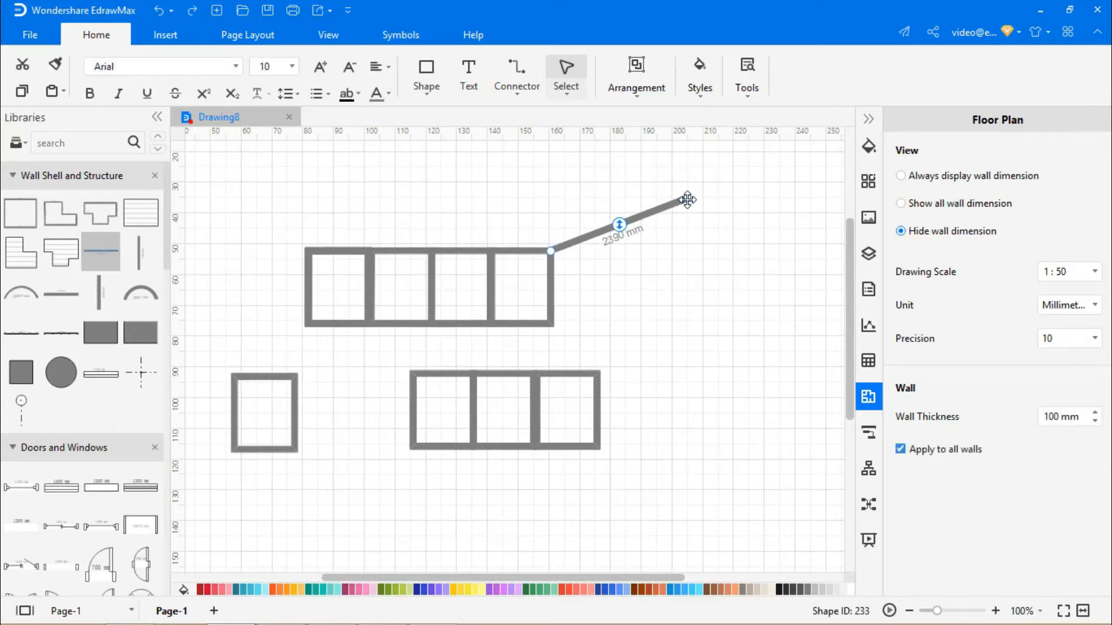
pyautogui.click(713, 256)
pyautogui.moveTo(110, 259); pyautogui.dragTo(760, 407)
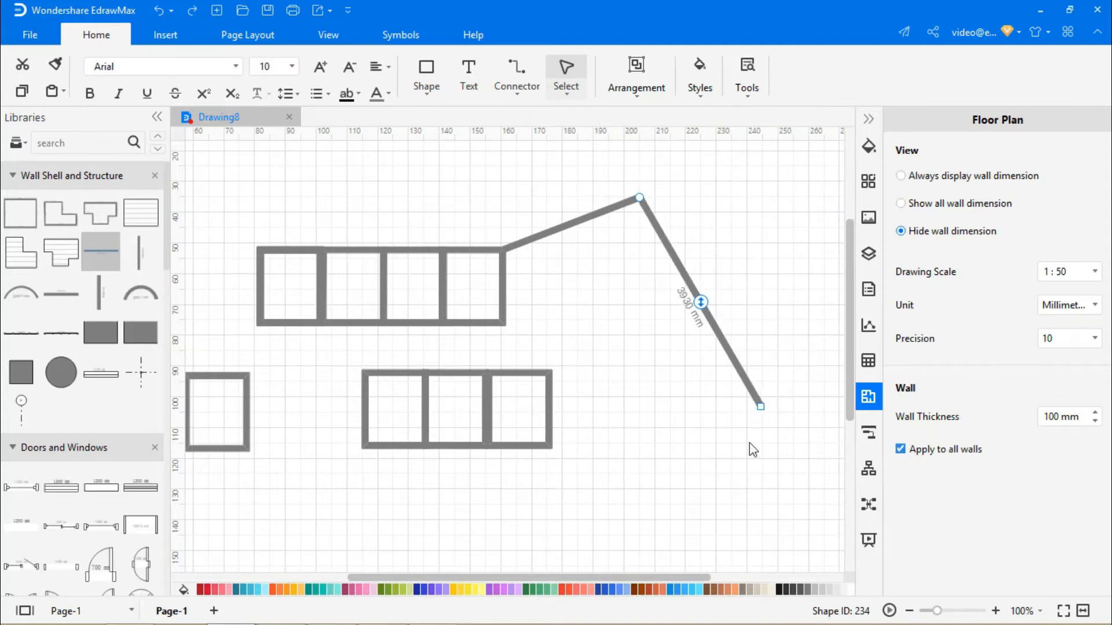
pyautogui.click(722, 499)
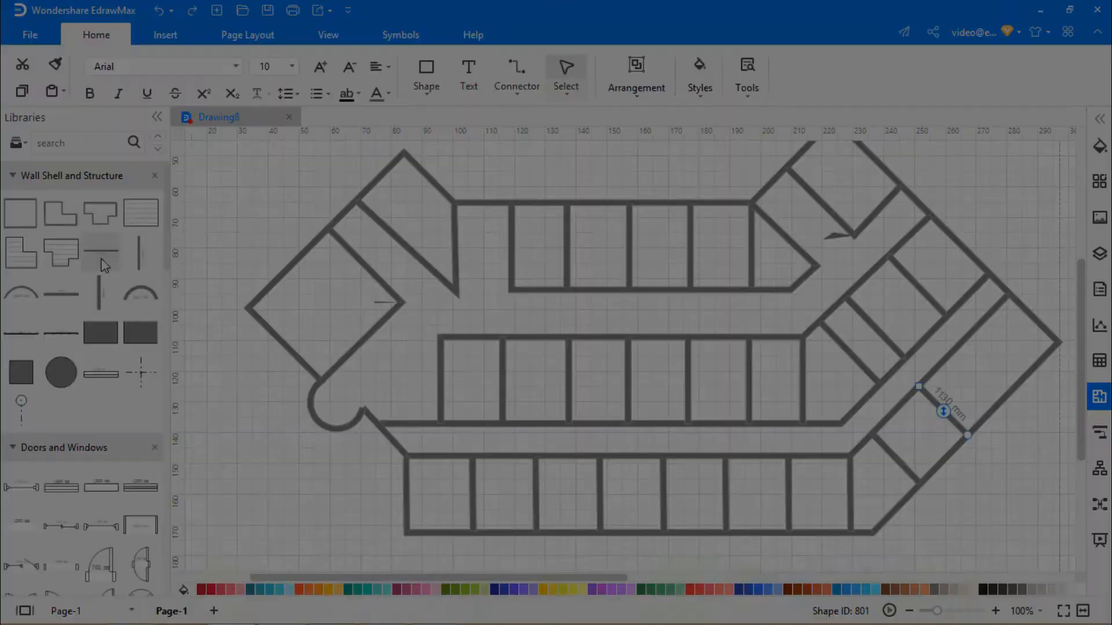
# - Fit the page in view and install a double door across the corridor opening in the plan's upper-left outer wall
pyautogui.click(1063, 611)
pyautogui.scroll(-3, 119, 480)
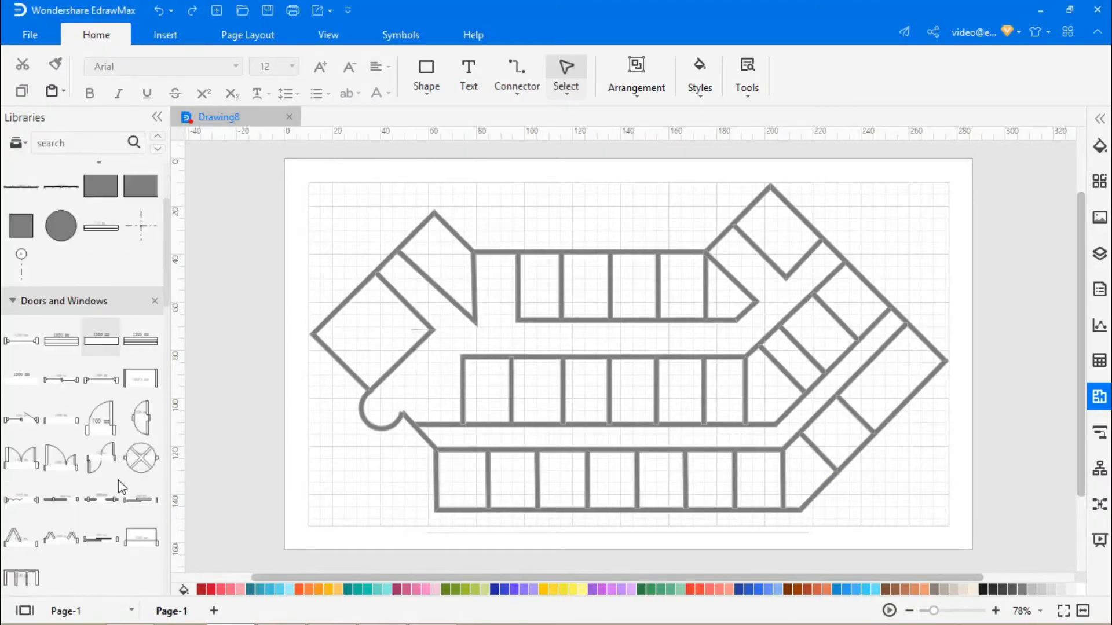
pyautogui.moveTo(21, 463); pyautogui.dragTo(366, 251)
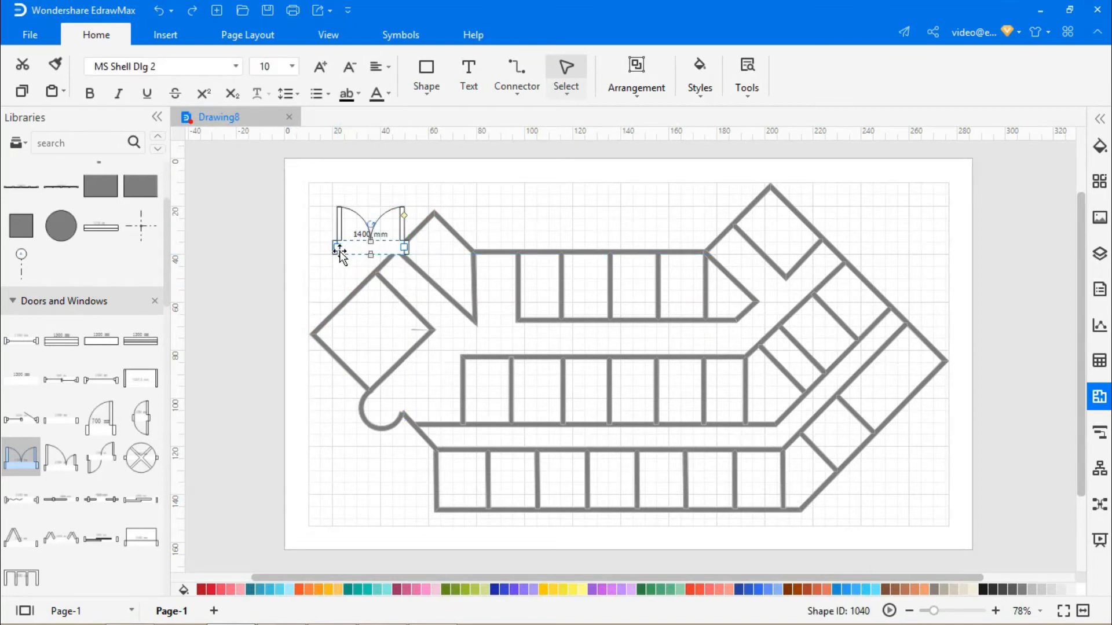
pyautogui.moveTo(337, 247); pyautogui.dragTo(390, 259)
pyautogui.click(216, 343)
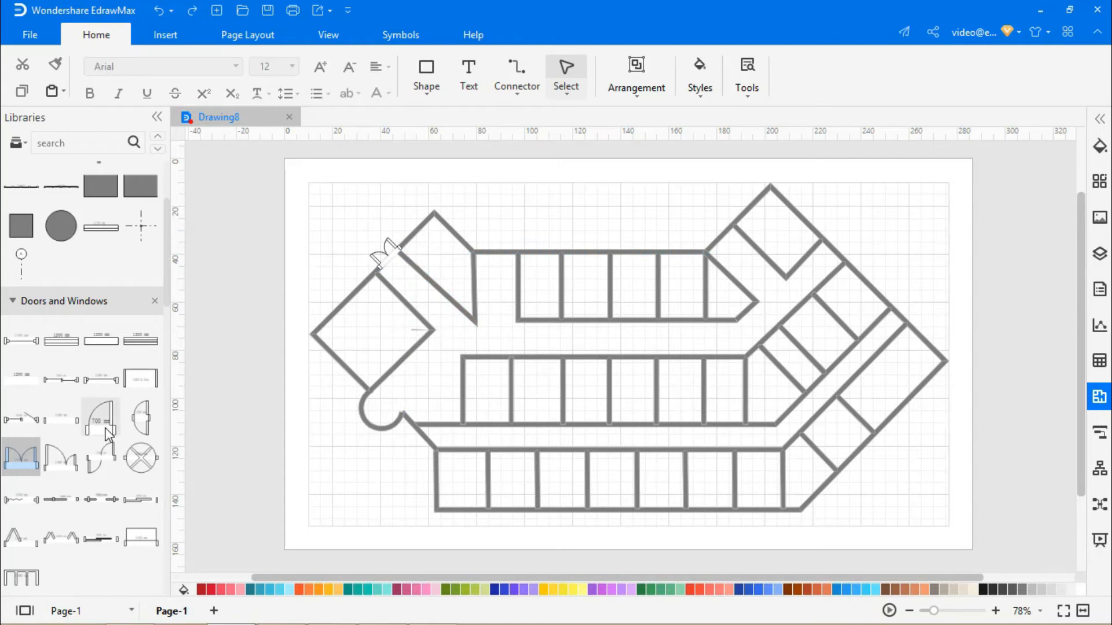
# - Place a single door in the upper-left diagonal corridor wall and a second one, 290 mm wide, in the large square room's facing wall
pyautogui.moveTo(105, 432); pyautogui.dragTo(451, 277)
pyautogui.moveTo(99, 429); pyautogui.dragTo(354, 255)
pyautogui.doubleClick(355, 219)
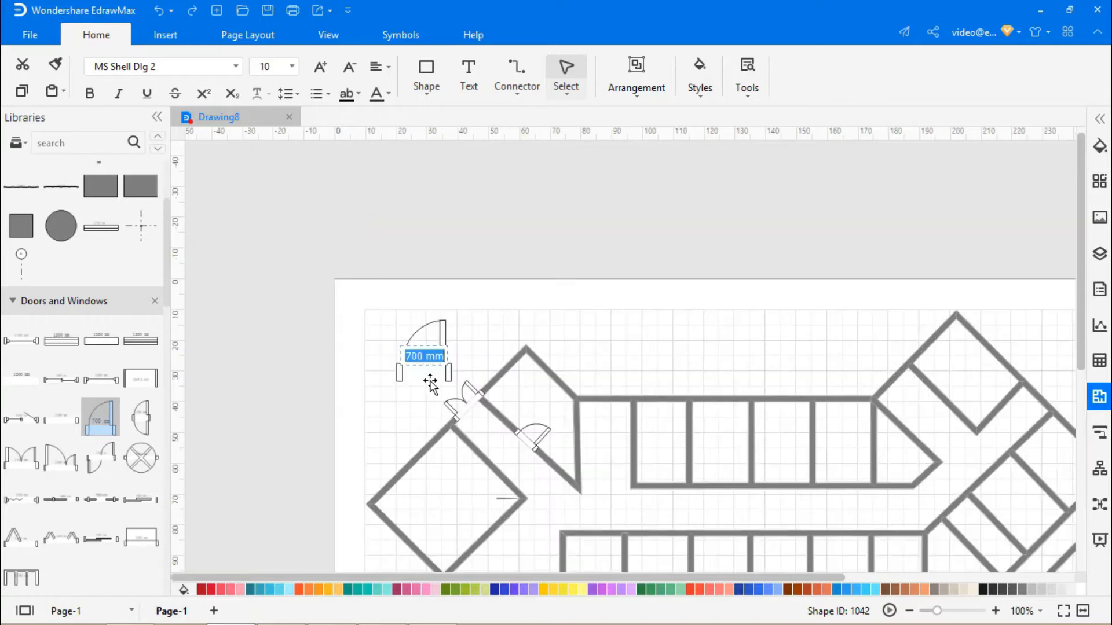
pyautogui.write('290')
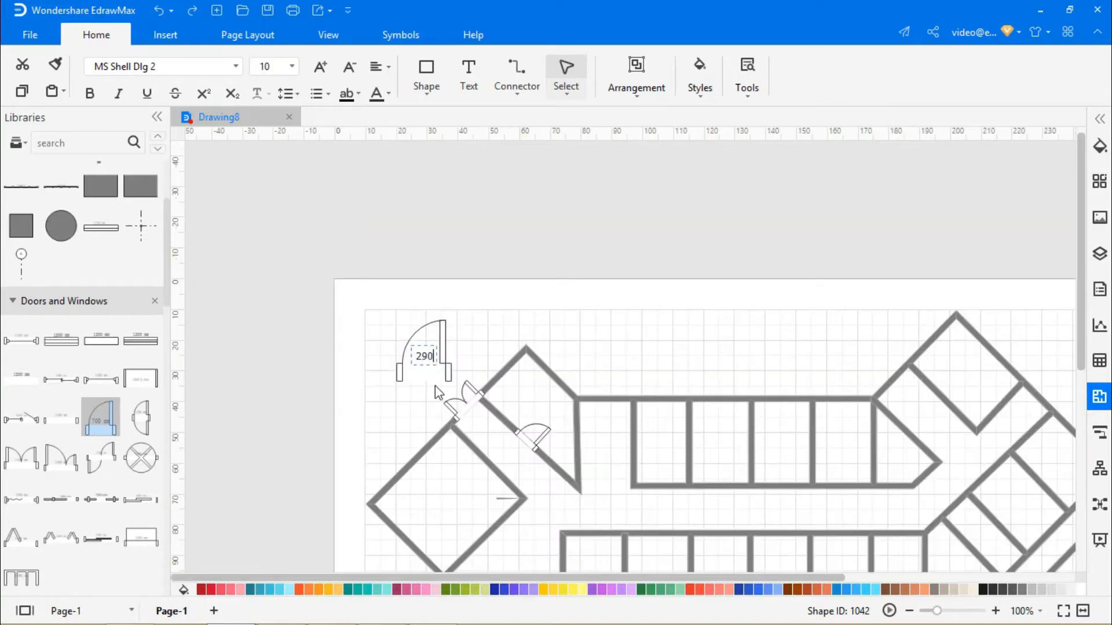
pyautogui.click(435, 386)
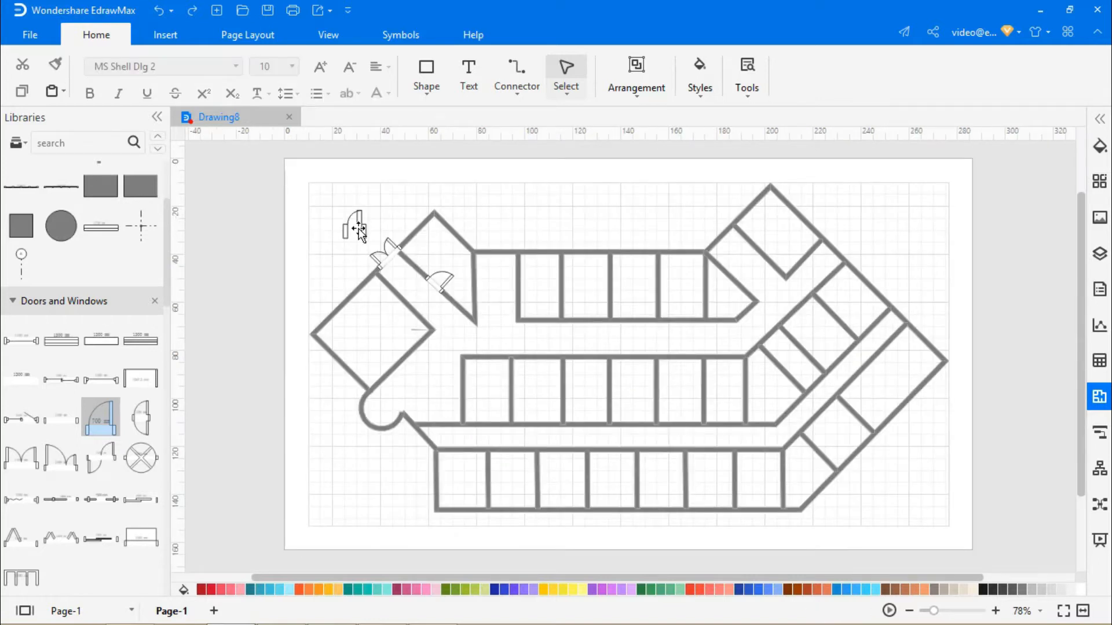
pyautogui.moveTo(359, 231); pyautogui.dragTo(397, 305)
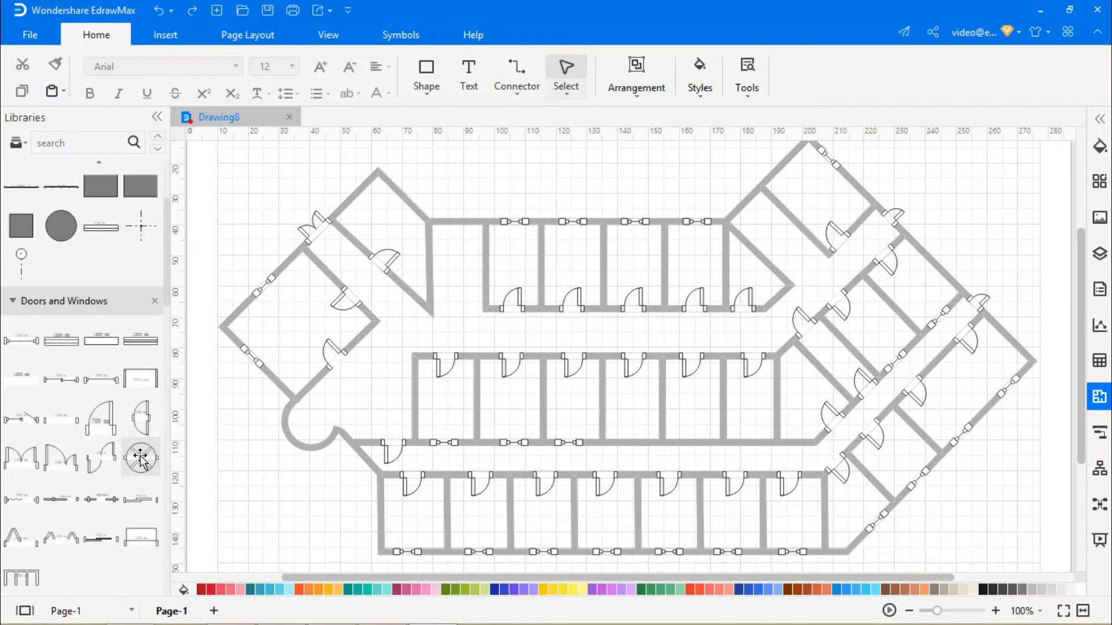
# - Place a revolving door over the round entrance at the plan's lower-left side
pyautogui.moveTo(142, 458); pyautogui.dragTo(317, 417)
pyautogui.click(345, 396)
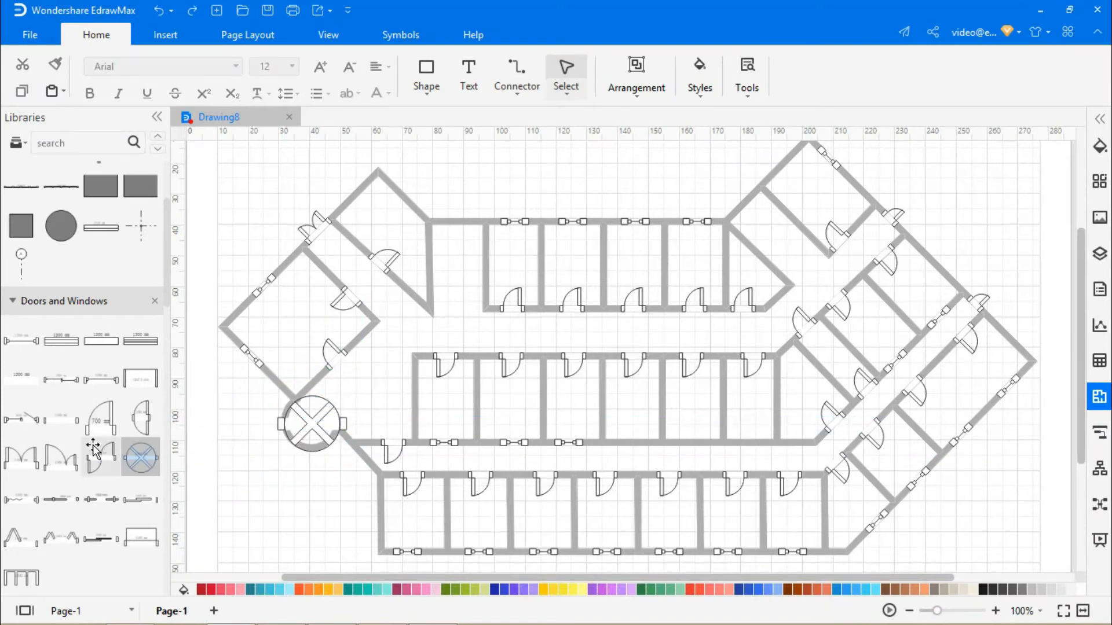
# - Place the Building Core two-way stair symbol in the space left of the top room row, rotated and resized to fit
pyautogui.scroll(-3, 92, 447)
pyautogui.scroll(-10, 93, 447)
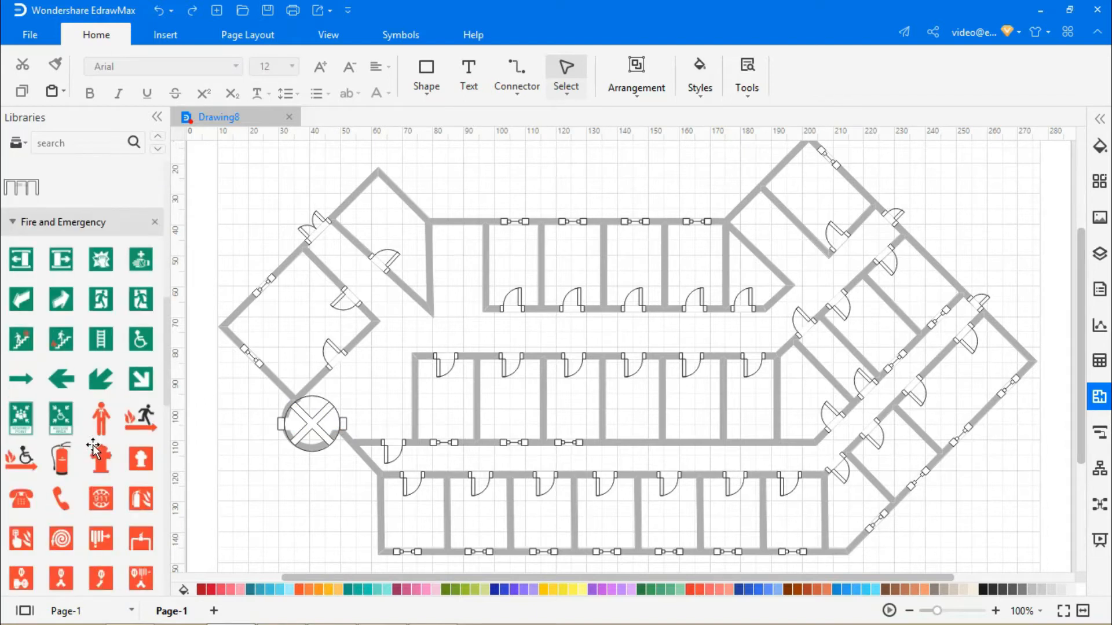
pyautogui.scroll(-2, 92, 444)
pyautogui.moveTo(137, 419); pyautogui.dragTo(481, 271)
pyautogui.moveTo(488, 216); pyautogui.dragTo(542, 276)
pyautogui.moveTo(529, 202); pyautogui.dragTo(461, 249)
pyautogui.click(480, 187)
# - Place a second two-way stair symbol, about 1160 × 730 mm, in the upper-right diagonal stairwell, rotated to align with its walls
pyautogui.moveTo(301, 374); pyautogui.dragTo(787, 207)
pyautogui.moveTo(772, 162); pyautogui.dragTo(781, 219)
pyautogui.moveTo(733, 171); pyautogui.dragTo(745, 203)
pyautogui.moveTo(763, 260); pyautogui.dragTo(774, 242)
pyautogui.moveTo(816, 276); pyautogui.dragTo(788, 250)
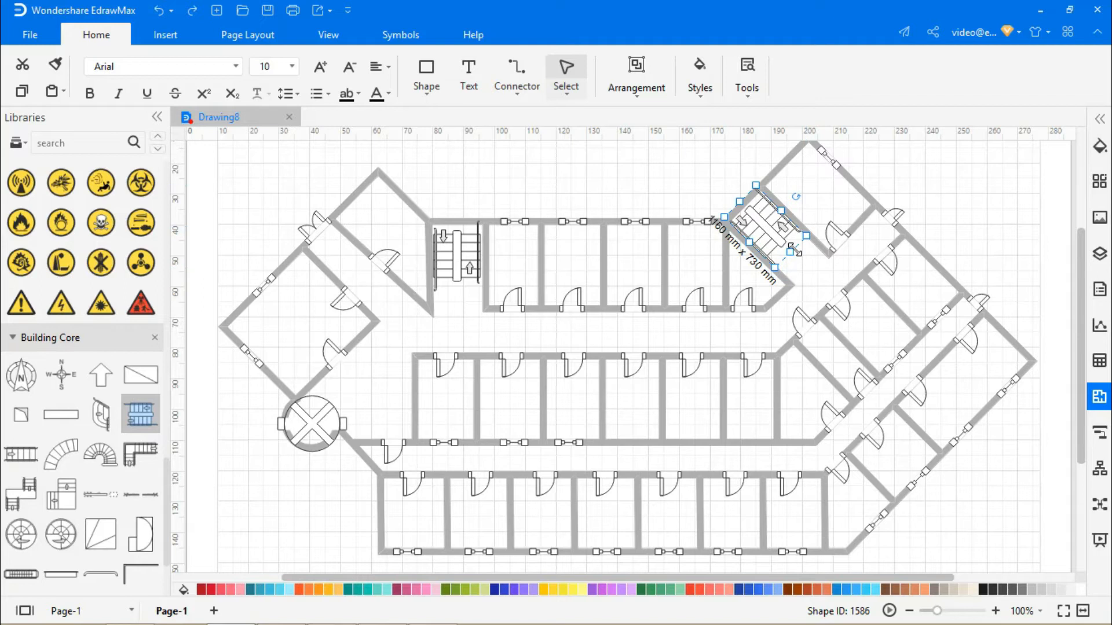
pyautogui.click(705, 184)
# - Place the green break-glass emergency sign from Fire and Emergency in the empty area below the plan's lower-left corner
pyautogui.scroll(5, 103, 254)
pyautogui.scroll(3, 103, 253)
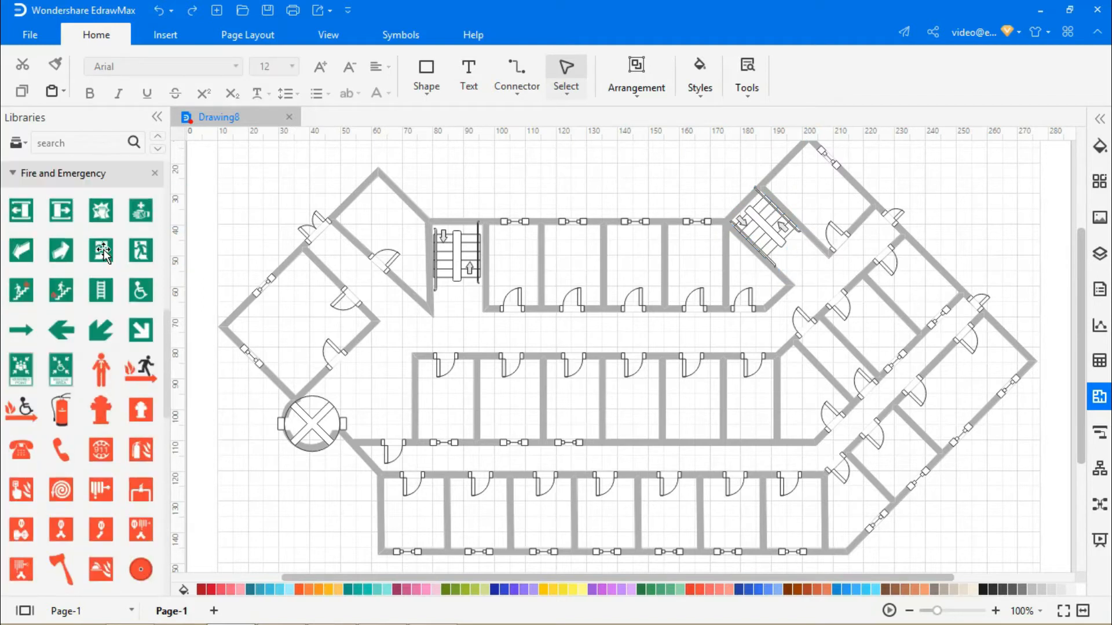
pyautogui.moveTo(101, 212); pyautogui.dragTo(285, 545)
pyautogui.click(359, 548)
pyautogui.scroll(-2, 359, 548)
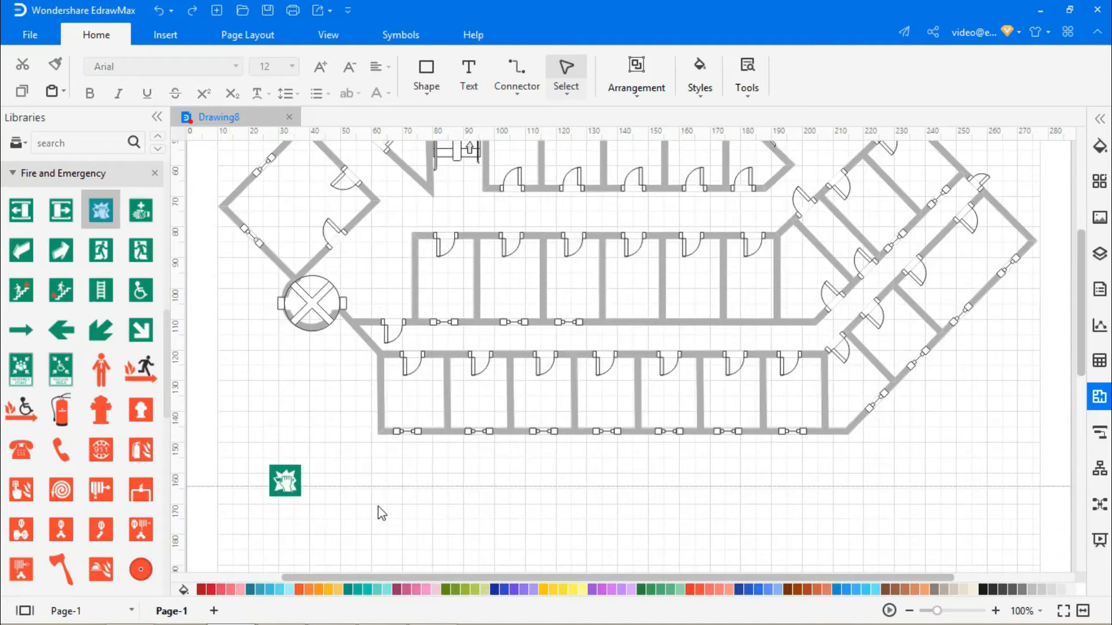
# - Label the legend's break-glass sign "Fire Break Glass" in Poppins, and place another break-glass sign over the revolving door
pyautogui.click(476, 91)
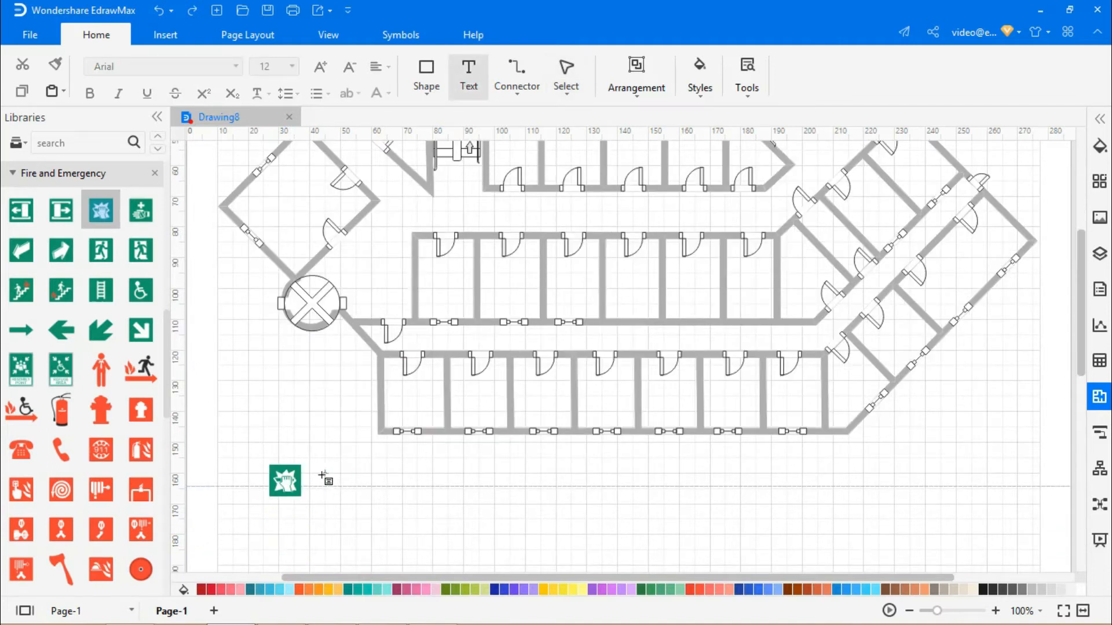
pyautogui.moveTo(452, 497); pyautogui.dragTo(457, 496)
pyautogui.write('Fire Break Glass')
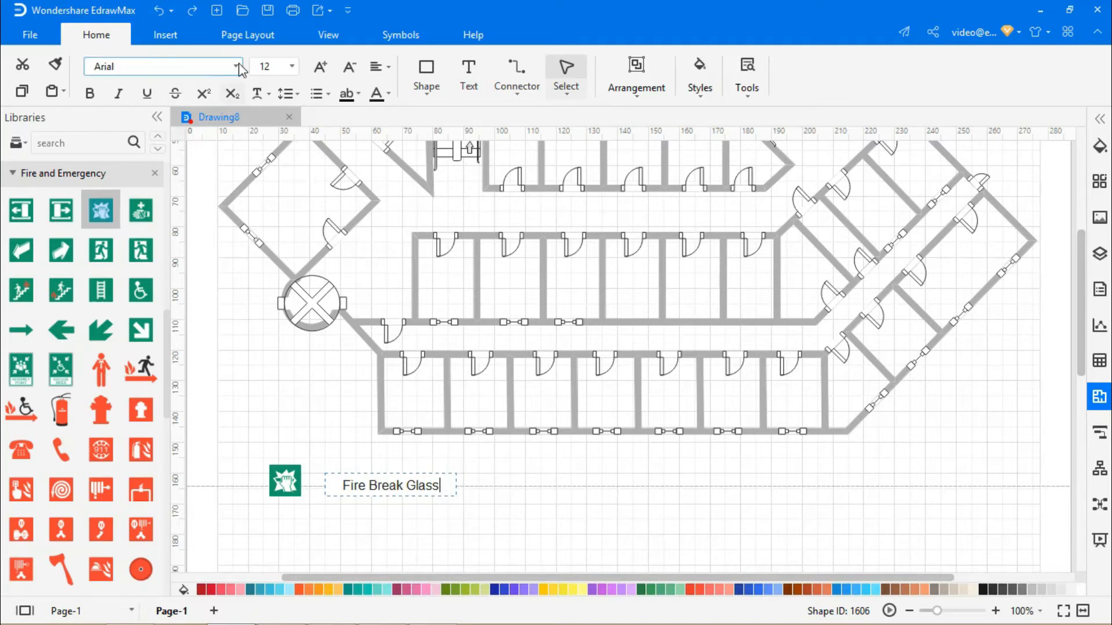
pyautogui.click(238, 66)
pyautogui.click(178, 124)
pyautogui.click(606, 474)
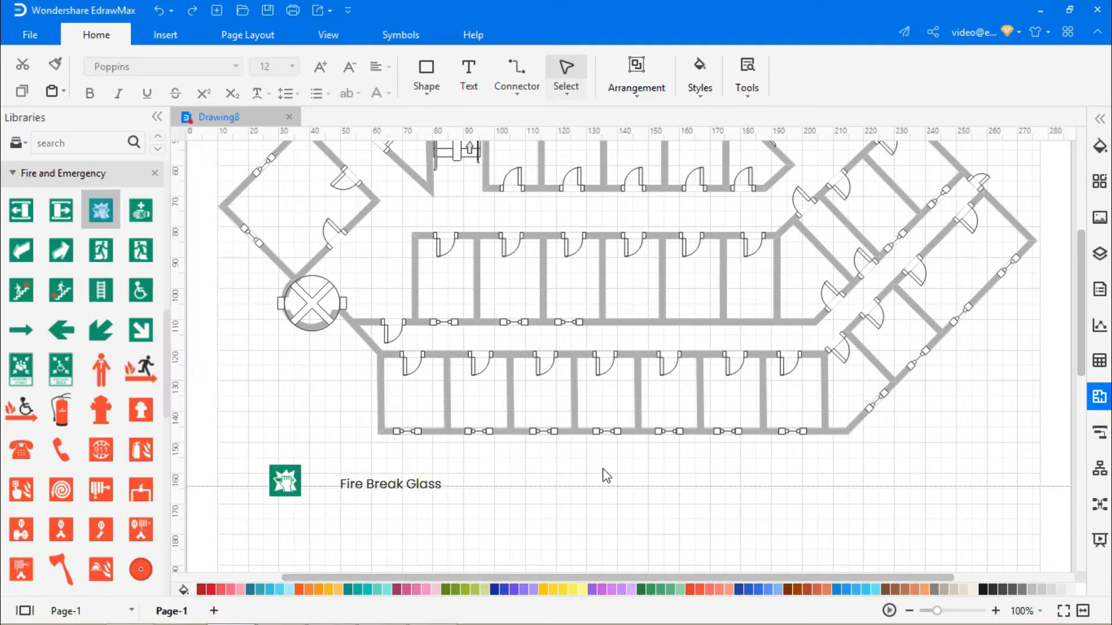
pyautogui.moveTo(97, 208); pyautogui.dragTo(312, 301)
pyautogui.click(324, 388)
# - Add the use-stairs sign to the legend after "Fire Break Glass", with the Poppins label "Use Stairs in Fire" aligned beside it
pyautogui.moveTo(21, 289); pyautogui.dragTo(507, 482)
pyautogui.click(563, 291)
pyautogui.click(472, 83)
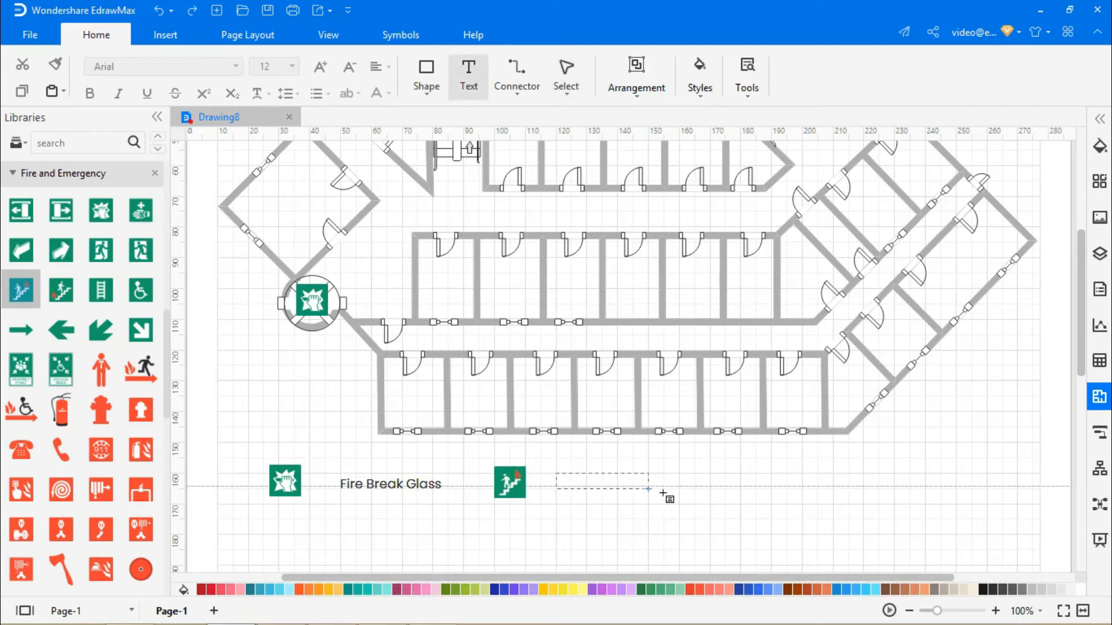
pyautogui.moveTo(663, 493); pyautogui.dragTo(694, 503)
pyautogui.write('Use Stairs in Fire')
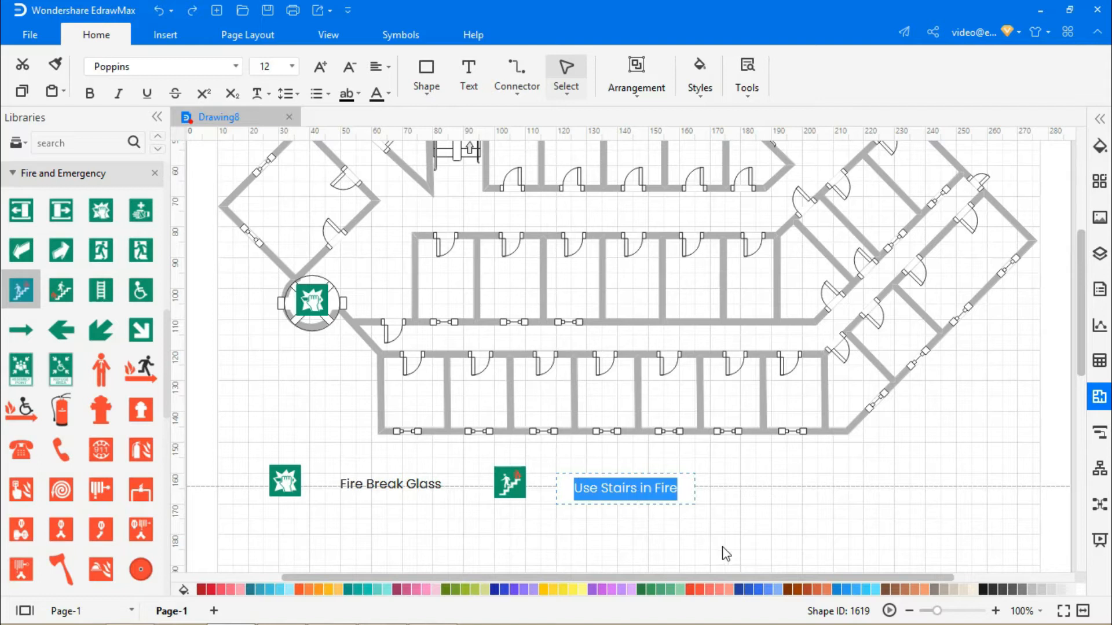
pyautogui.click(723, 547)
pyautogui.click(631, 490)
pyautogui.moveTo(631, 491); pyautogui.dragTo(615, 484)
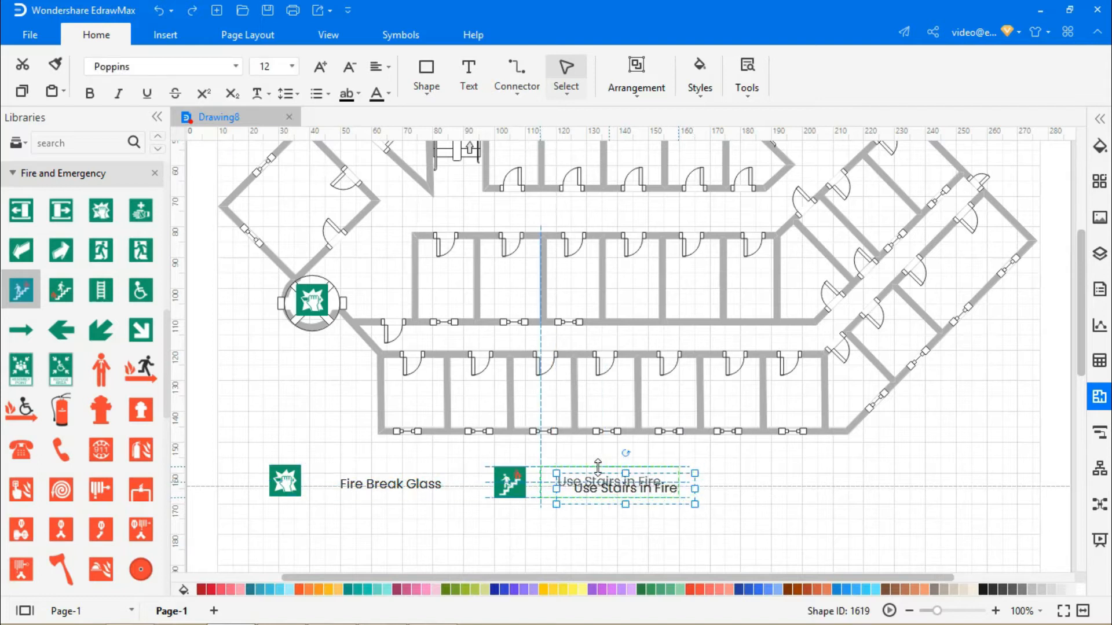
pyautogui.click(723, 472)
# - Place a use-stairs sign at each of the two stairwells, with the diagonal stairwell's sign smaller and rotated to match its walls
pyautogui.moveTo(23, 293); pyautogui.dragTo(453, 183)
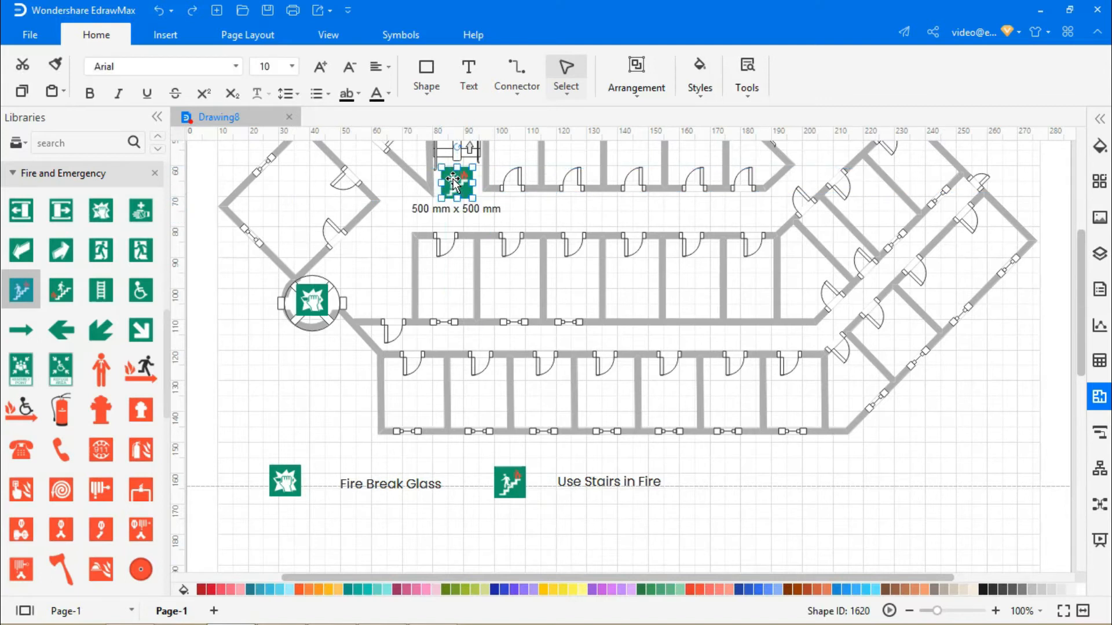
pyautogui.scroll(3, 504, 293)
pyautogui.moveTo(21, 289); pyautogui.dragTo(795, 274)
pyautogui.click(666, 206)
# - Add a green arrow at the end of the legend's first row, labelled "Evacuation Direction" in Poppins
pyautogui.scroll(-3, 666, 206)
pyautogui.moveTo(21, 330); pyautogui.dragTo(731, 418)
pyautogui.click(745, 457)
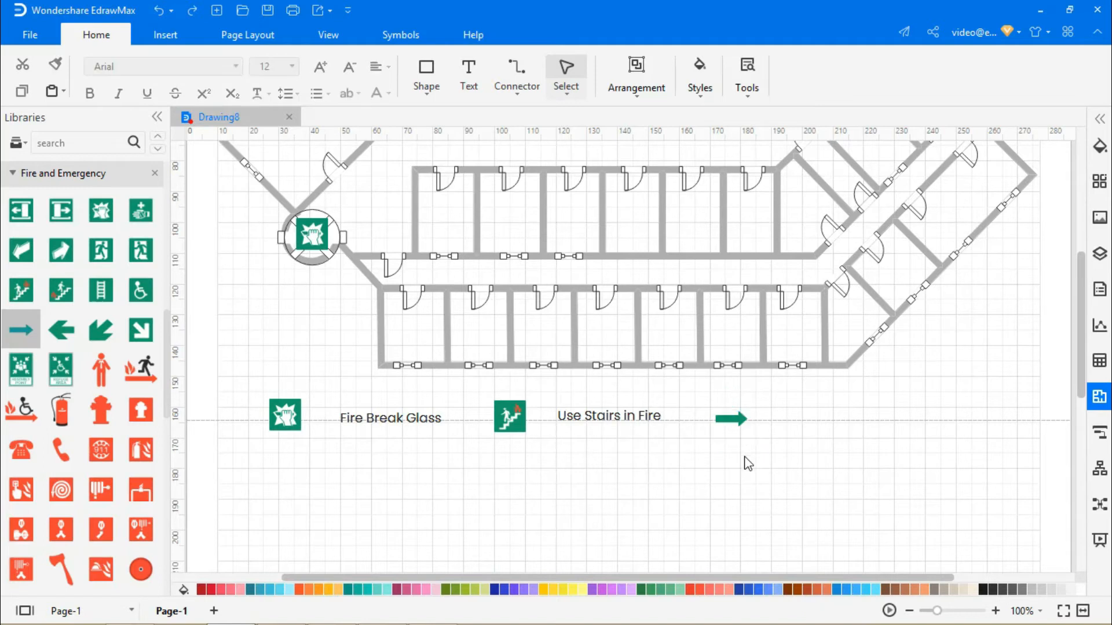
pyautogui.click(470, 79)
pyautogui.moveTo(864, 428); pyautogui.dragTo(925, 430)
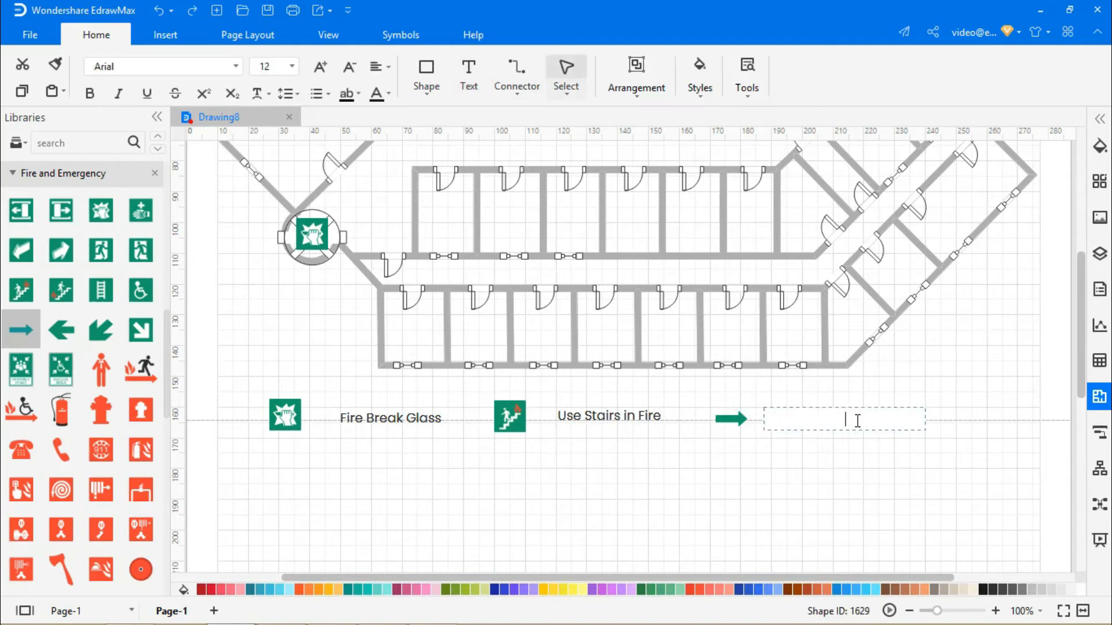
pyautogui.write('Evacuation Direction')
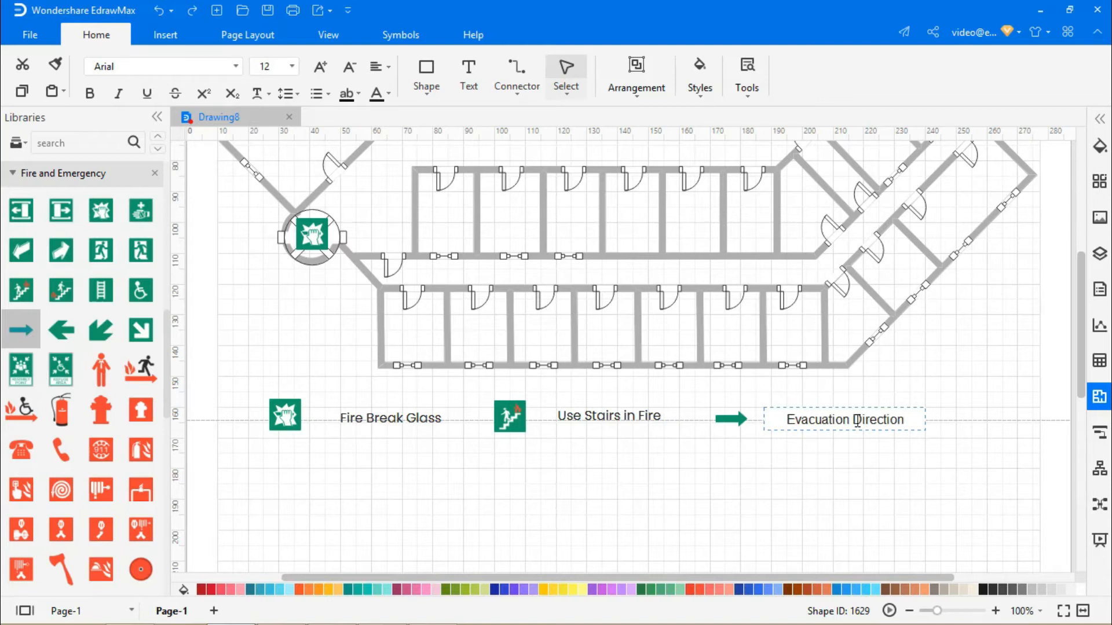
pyautogui.click(662, 487)
# - Place a long green evacuation arrow in the upper corridor, pointing left towards the stairs, and adjust its length and position
pyautogui.scroll(3, 663, 488)
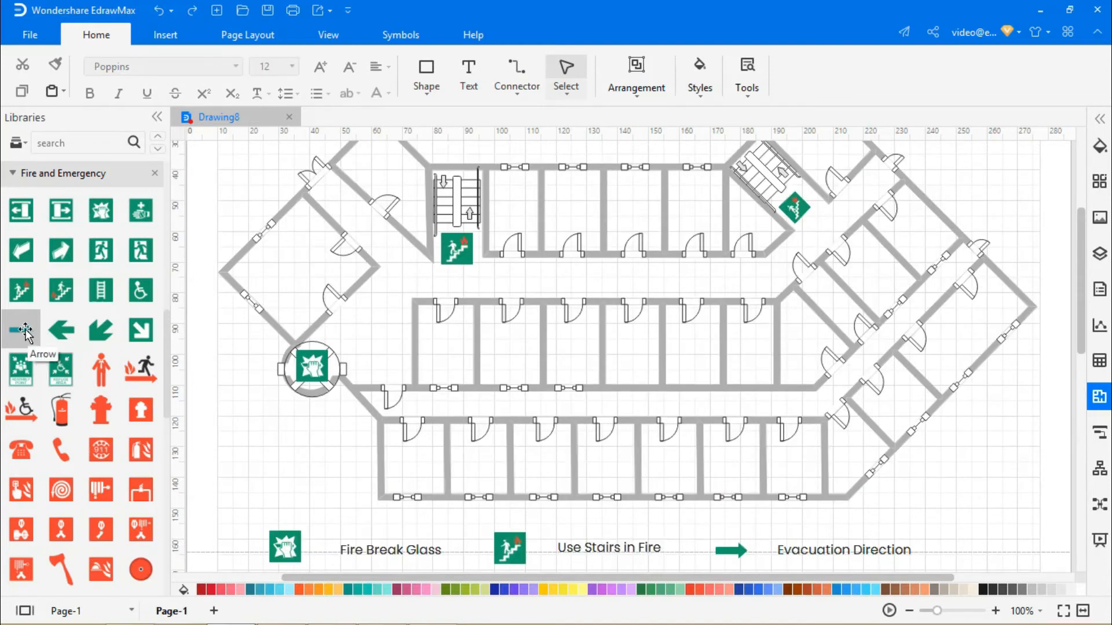
pyautogui.moveTo(30, 335); pyautogui.dragTo(68, 347)
pyautogui.moveTo(528, 292); pyautogui.dragTo(611, 426)
pyautogui.moveTo(600, 279); pyautogui.dragTo(514, 271)
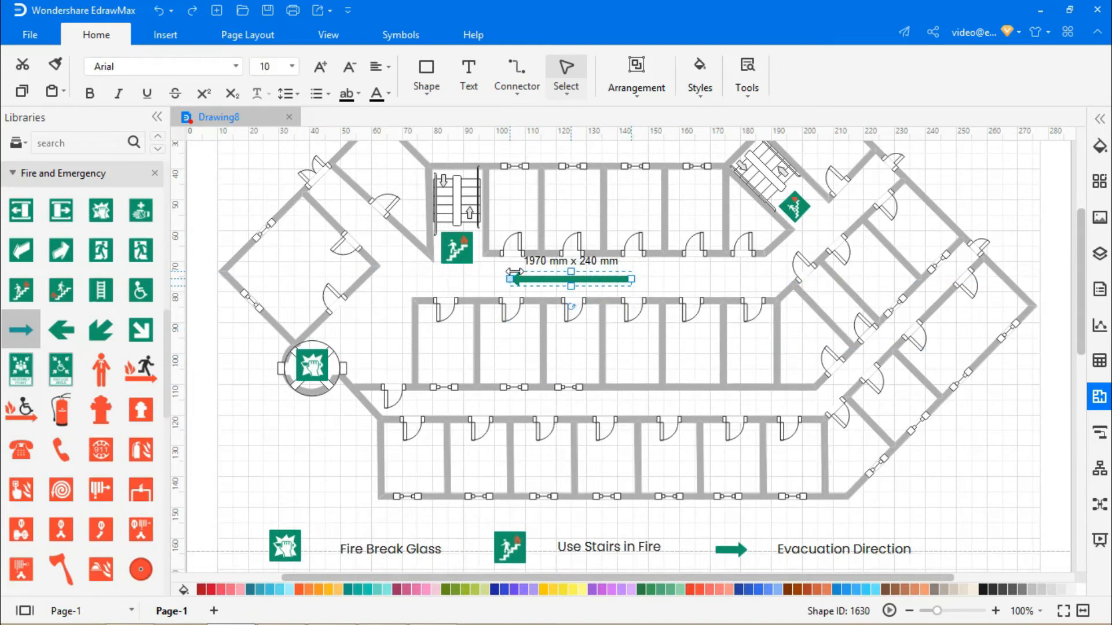
pyautogui.moveTo(587, 279); pyautogui.dragTo(610, 279)
pyautogui.moveTo(581, 279); pyautogui.dragTo(592, 279)
pyautogui.click(406, 356)
# - Add evacuation arrows along the rest of the upper corridor, the lower corridor, the entrance area and the diagonal corridors, following the exit routes
pyautogui.moveTo(32, 330); pyautogui.dragTo(712, 283)
pyautogui.moveTo(712, 256); pyautogui.dragTo(708, 313)
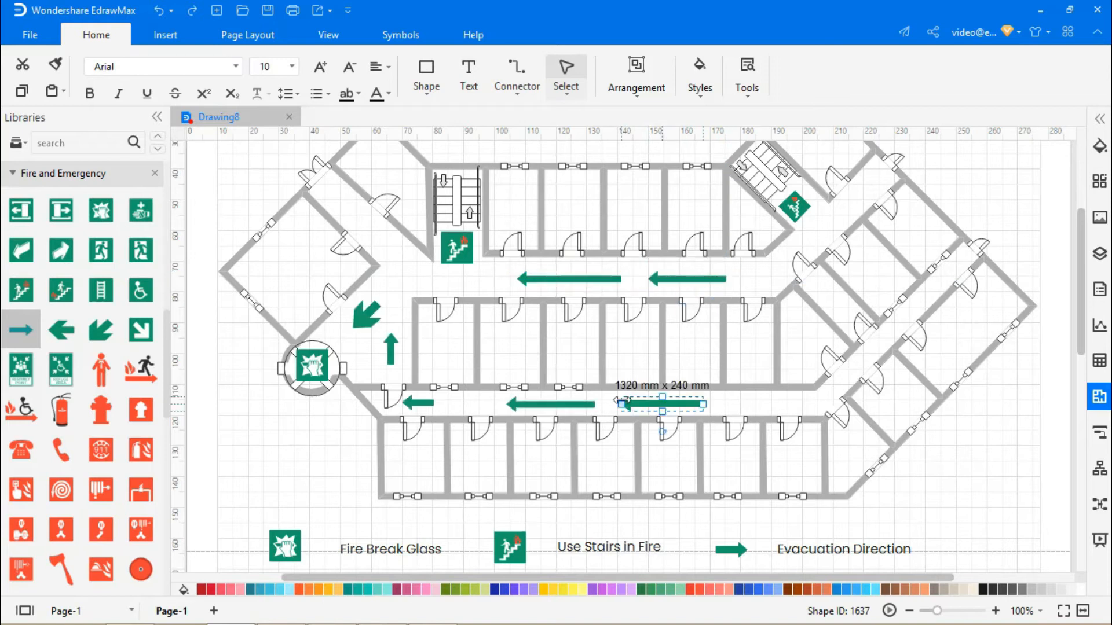
pyautogui.click(985, 168)
# - Start a second legend row with the red phone symbol, labelled "Emergency Phone" in Poppins on a single line
pyautogui.scroll(-1, 984, 168)
pyautogui.scroll(-1, 851, 286)
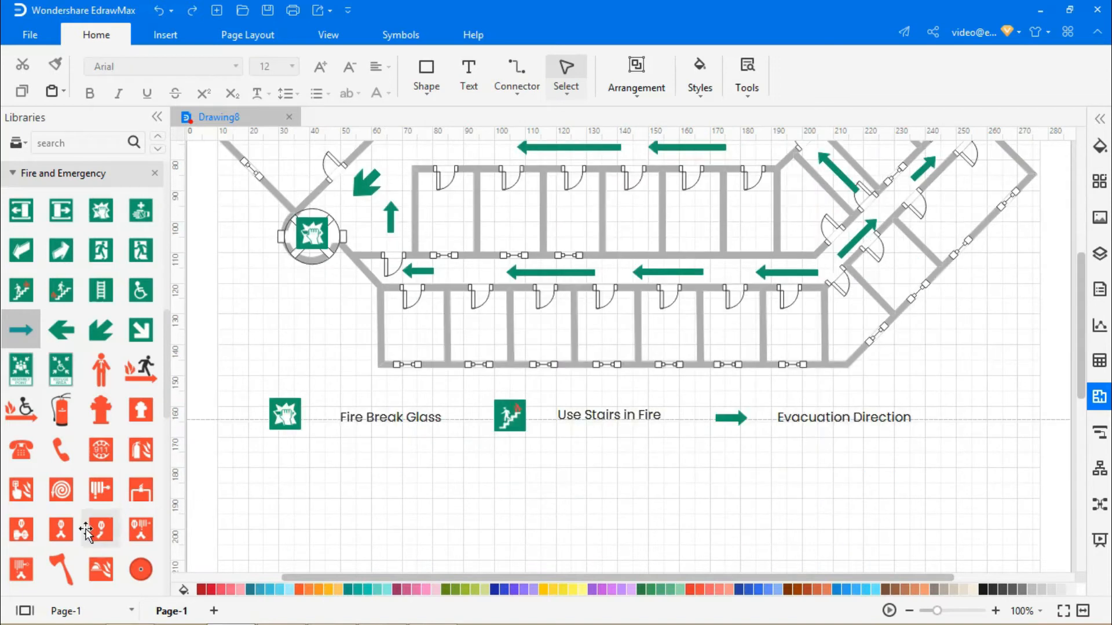
pyautogui.moveTo(67, 454); pyautogui.dragTo(295, 497)
pyautogui.click(341, 473)
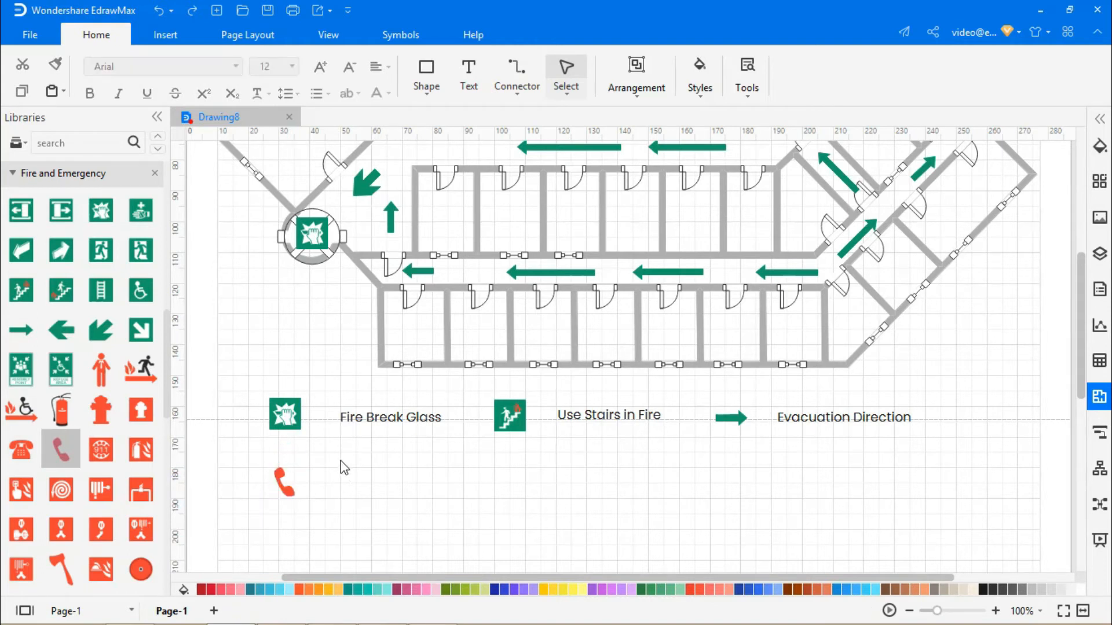
pyautogui.click(469, 77)
pyautogui.moveTo(431, 497); pyautogui.dragTo(432, 498)
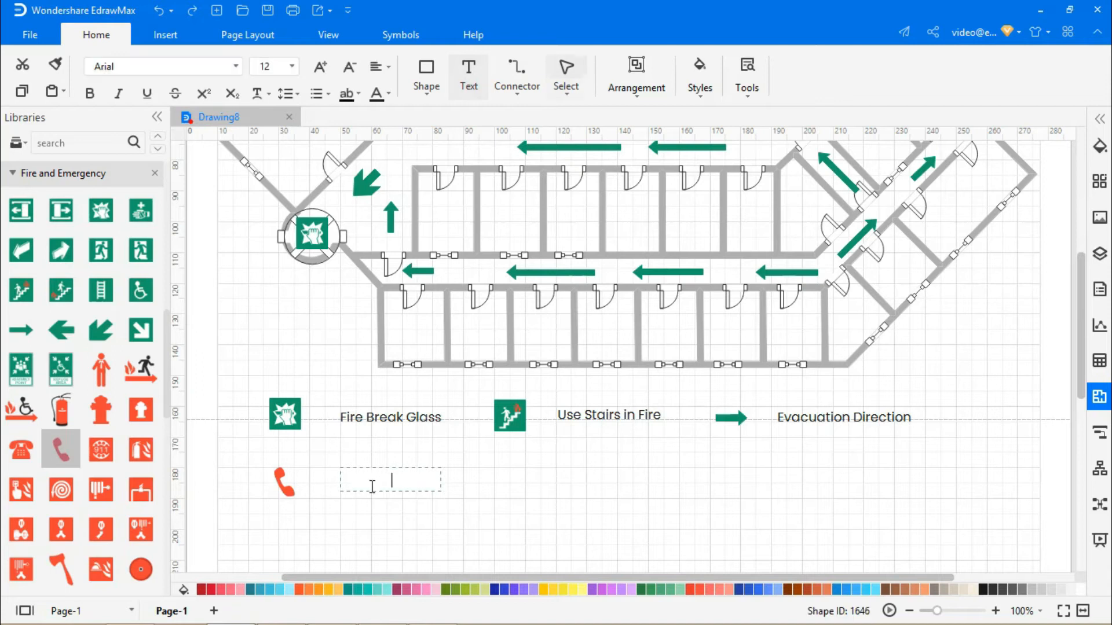
pyautogui.write('Emergency Phon')
pyautogui.click(414, 503)
pyautogui.click(421, 488)
pyautogui.moveTo(441, 480); pyautogui.dragTo(472, 480)
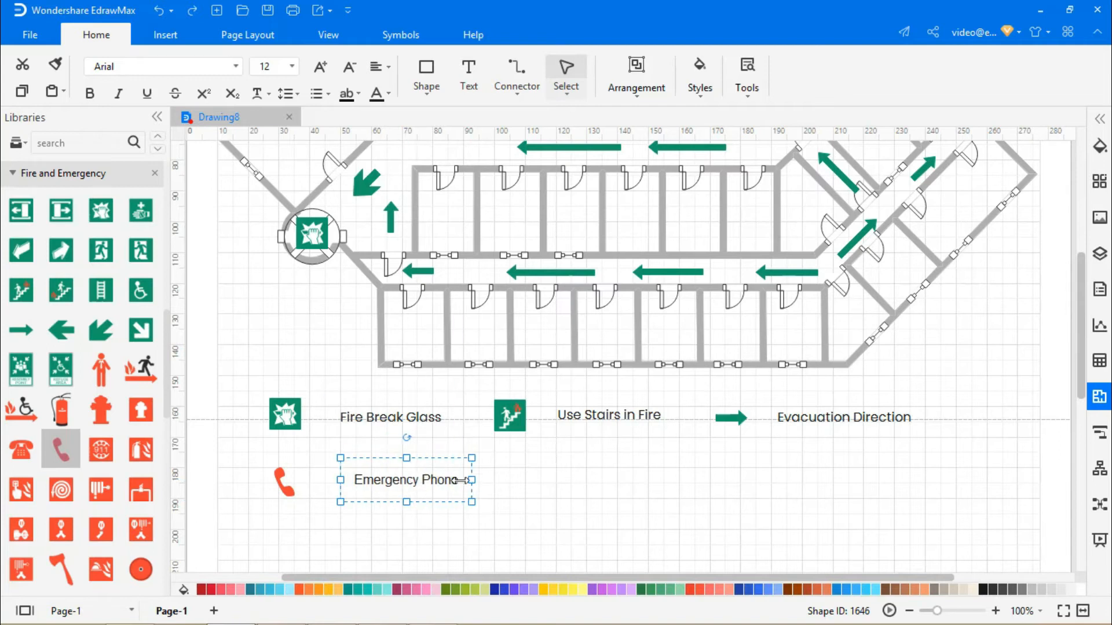
pyautogui.click(491, 474)
# - Place a small red emergency phone symbol beside each of the two stairwells
pyautogui.scroll(3, 491, 474)
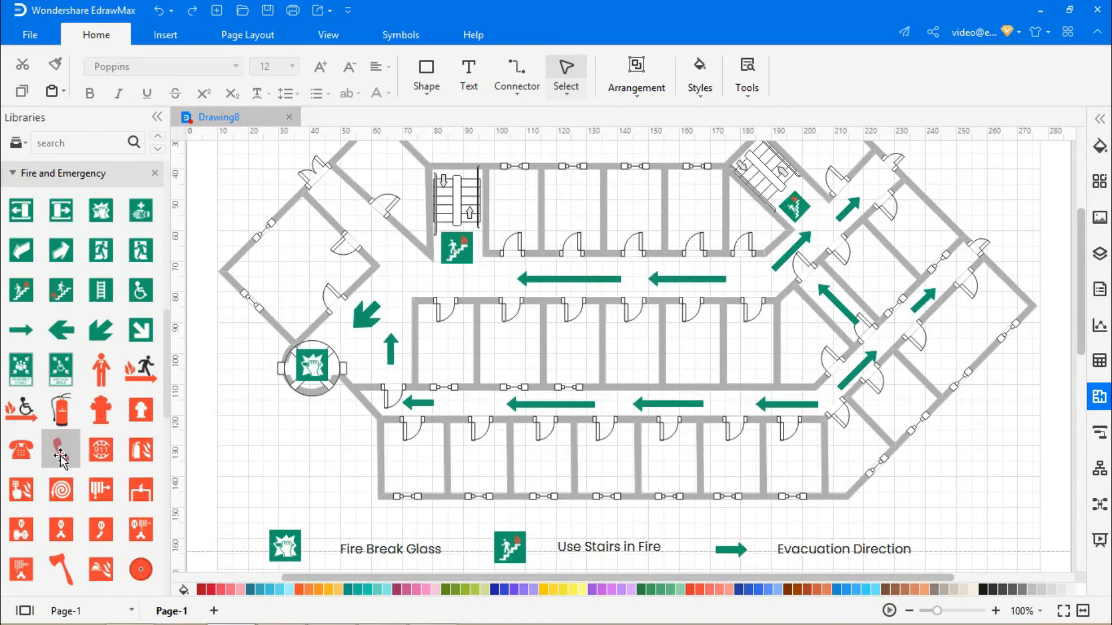
pyautogui.moveTo(60, 454); pyautogui.dragTo(479, 232)
pyautogui.click(503, 213)
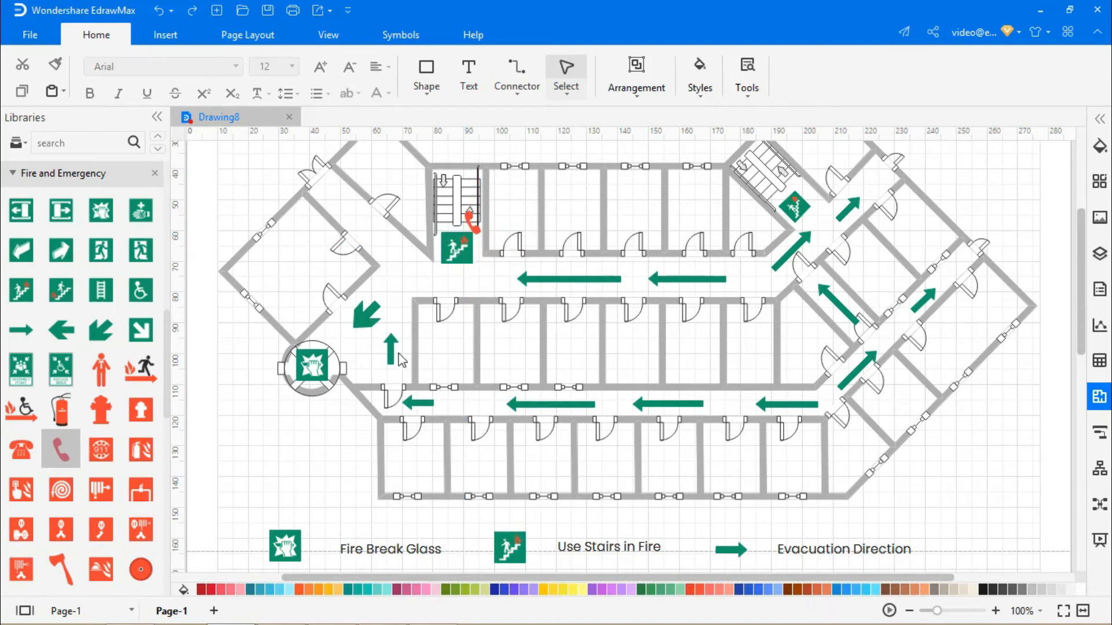
pyautogui.moveTo(58, 451); pyautogui.dragTo(811, 190)
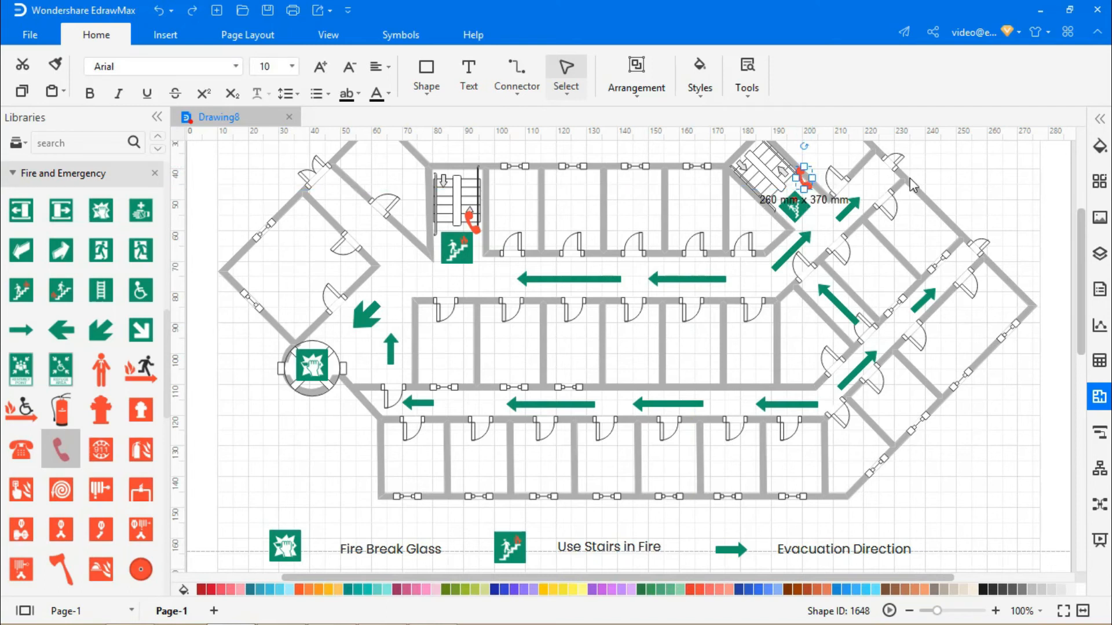
pyautogui.click(963, 173)
# - Add the green running-figure exit sign to the legend's second row, labelled "Emergency Exit" in Poppins
pyautogui.scroll(3, 55, 454)
pyautogui.moveTo(101, 352); pyautogui.dragTo(509, 532)
pyautogui.click(563, 521)
pyautogui.click(472, 92)
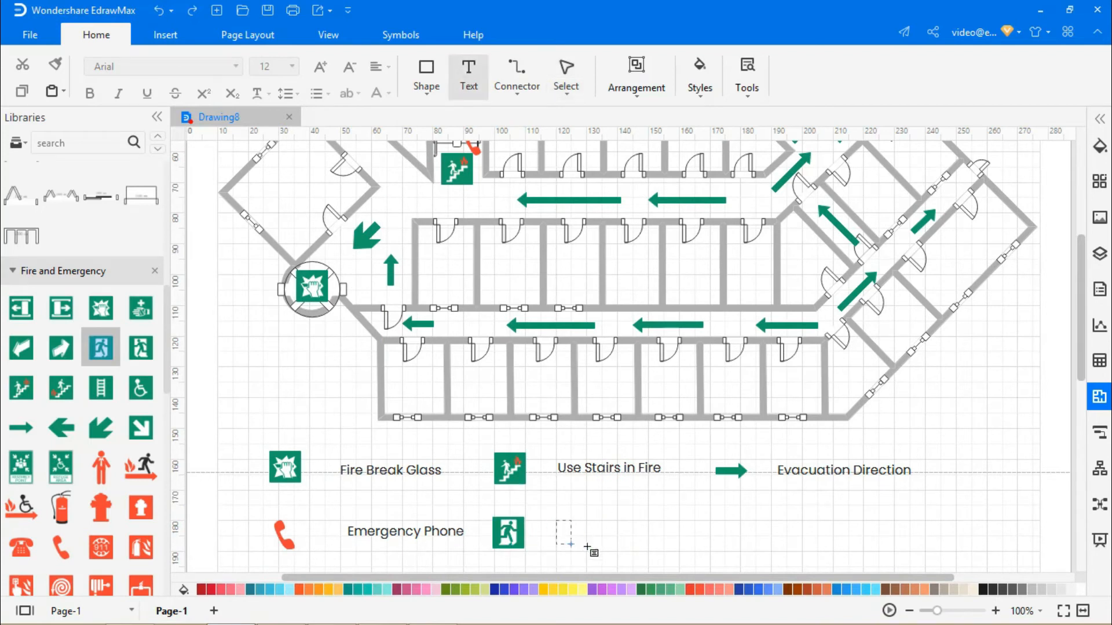
pyautogui.moveTo(680, 544); pyautogui.dragTo(679, 544)
pyautogui.write('Emergency Exit')
pyautogui.click(742, 536)
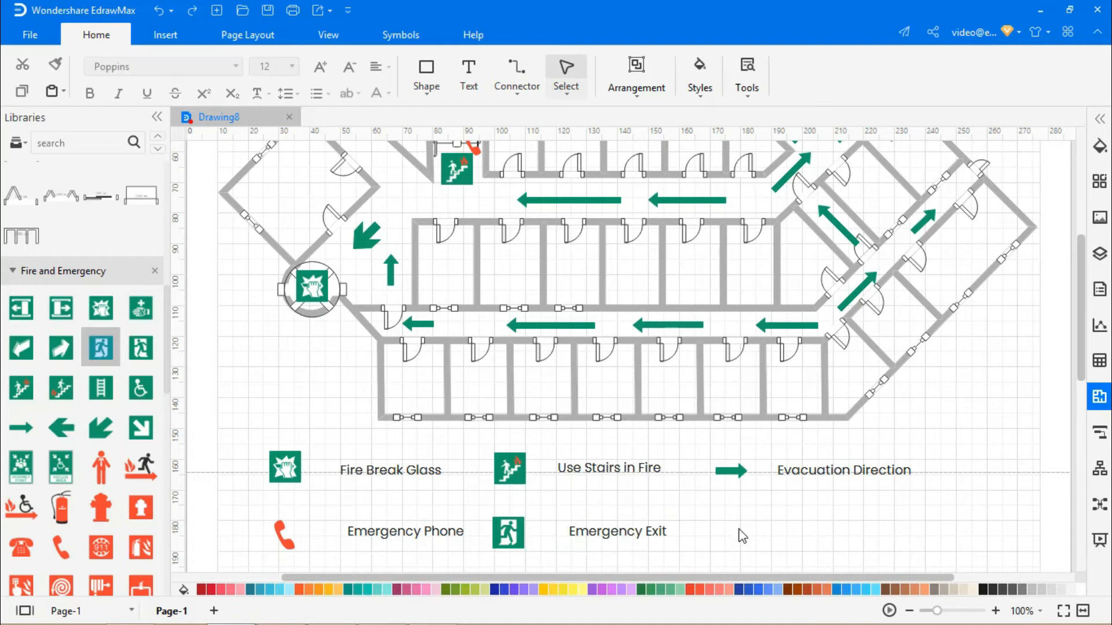
# - Place rotated emergency exit signs inside the upper-left, upper-right and far-right outer doors, making the far-right one about 320 × 370 mm
pyautogui.scroll(3, 354, 391)
pyautogui.moveTo(104, 406); pyautogui.dragTo(348, 245)
pyautogui.click(287, 186)
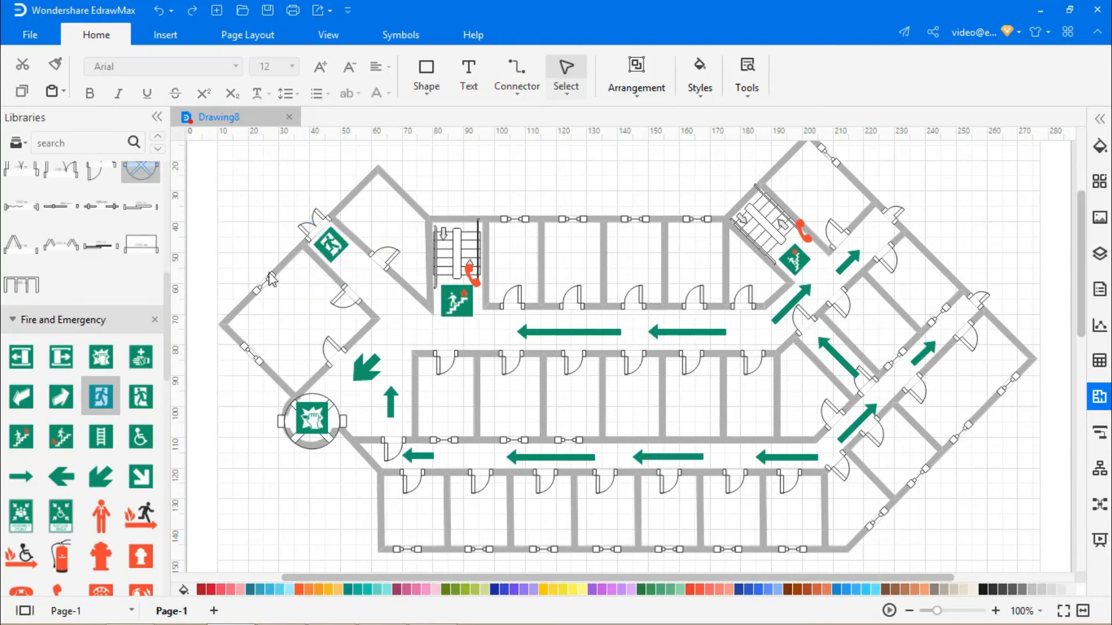
pyautogui.moveTo(100, 398); pyautogui.dragTo(875, 232)
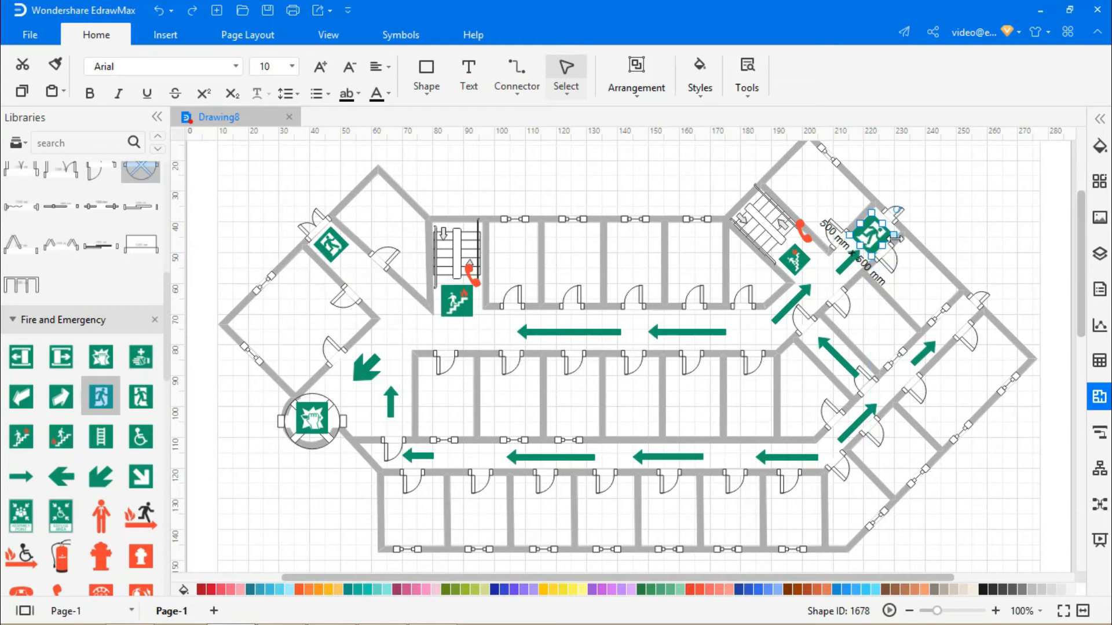
pyautogui.click(943, 203)
pyautogui.moveTo(99, 398); pyautogui.dragTo(959, 311)
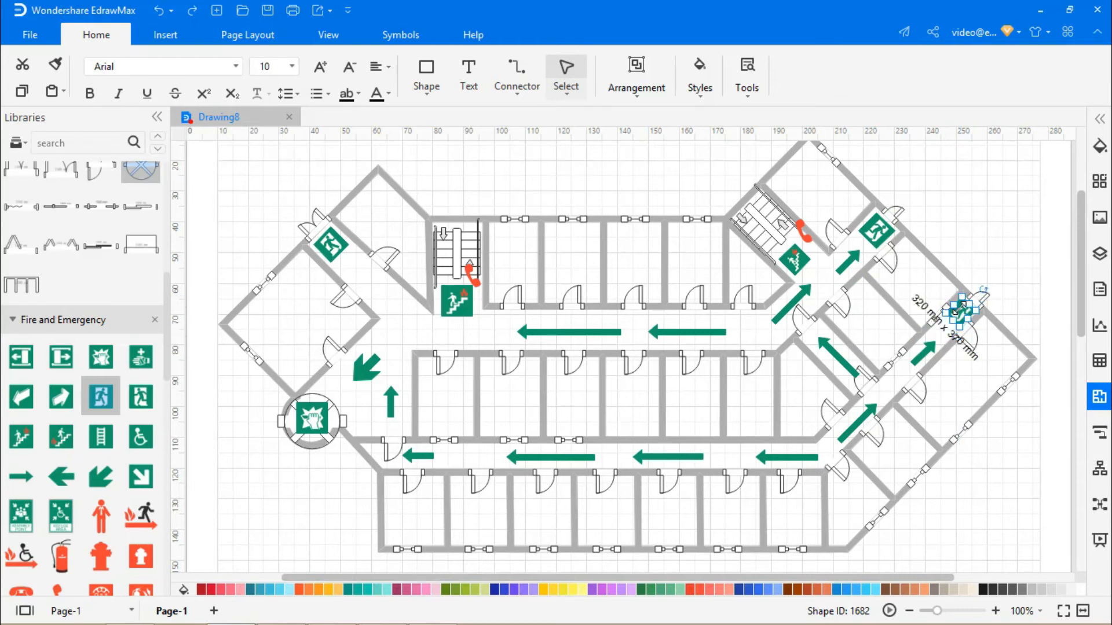
pyautogui.click(982, 232)
# - Add the red hose reel symbol at the end of the legend's second row, labelled "Fire Hose" in Poppins
pyautogui.scroll(-3, 70, 521)
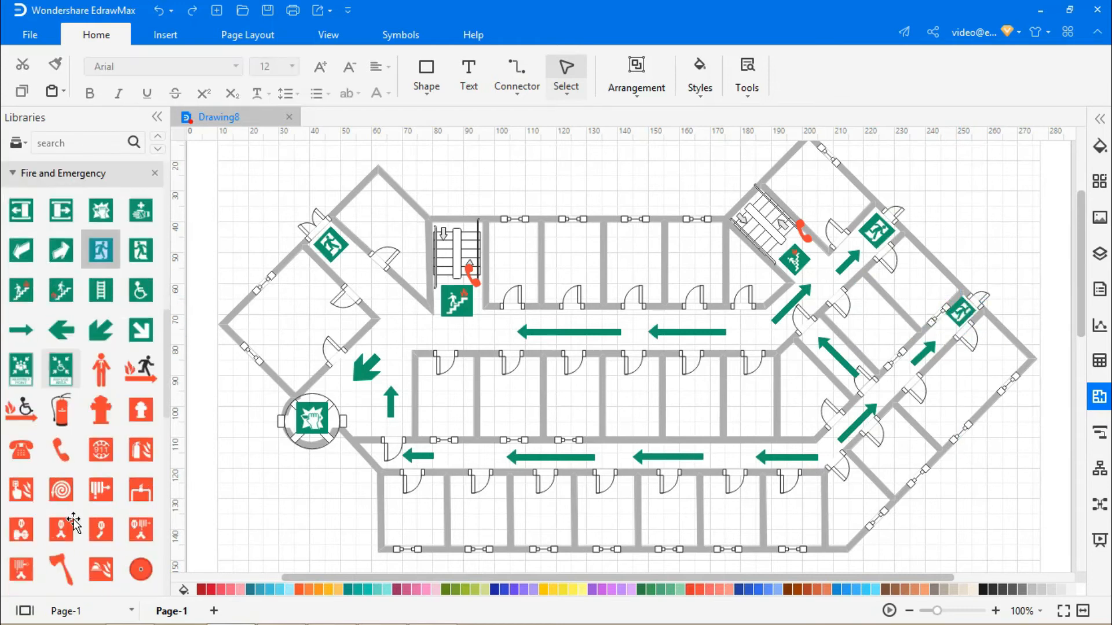
pyautogui.scroll(-3, 340, 468)
pyautogui.moveTo(61, 490); pyautogui.dragTo(732, 535)
pyautogui.click(761, 536)
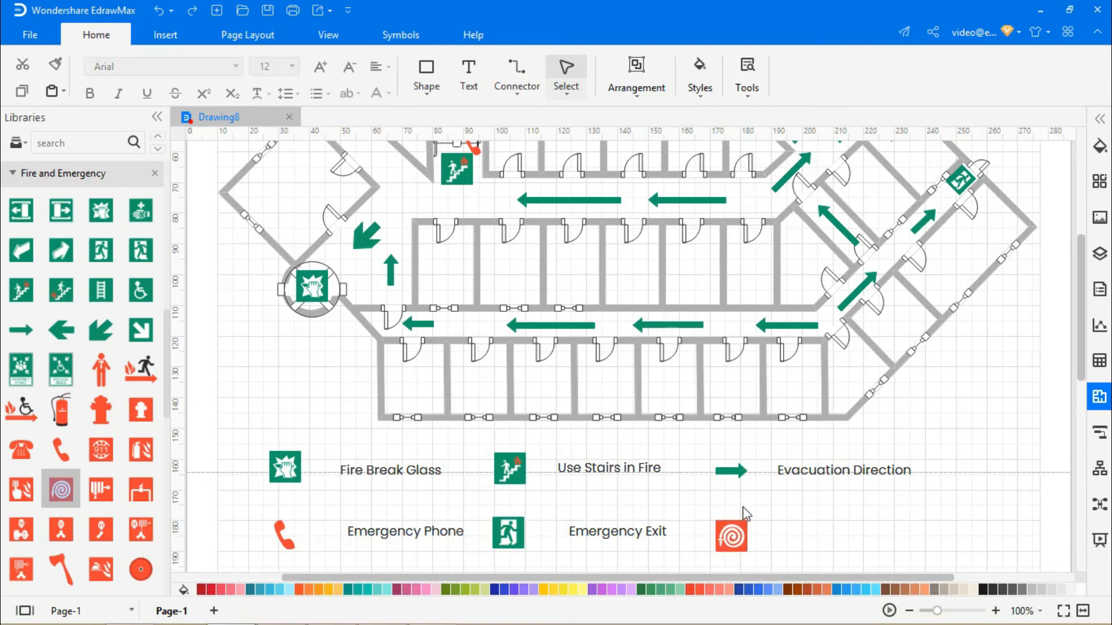
pyautogui.click(470, 81)
pyautogui.moveTo(787, 525); pyautogui.dragTo(910, 551)
pyautogui.write('Fire Hose')
pyautogui.click(942, 521)
# - Place two rotated fire hose symbols beside the evacuation arrows in the plan's right-hand diagonal corridors
pyautogui.moveTo(61, 491); pyautogui.dragTo(860, 209)
pyautogui.moveTo(860, 178); pyautogui.dragTo(849, 215)
pyautogui.click(983, 373)
pyautogui.moveTo(60, 491); pyautogui.dragTo(923, 202)
pyautogui.moveTo(922, 172); pyautogui.dragTo(921, 202)
pyautogui.press('Escape')
# - Place a reduced, rotated fire hose symbol on the wall near each of the two stairwells
pyautogui.moveTo(61, 491); pyautogui.dragTo(777, 155)
pyautogui.scroll(3, 779, 154)
pyautogui.moveTo(777, 263); pyautogui.dragTo(752, 273)
pyautogui.moveTo(777, 277); pyautogui.dragTo(780, 298)
pyautogui.moveTo(61, 491); pyautogui.dragTo(441, 275)
pyautogui.moveTo(417, 278); pyautogui.dragTo(414, 298)
pyautogui.click(394, 268)
pyautogui.click(482, 195)
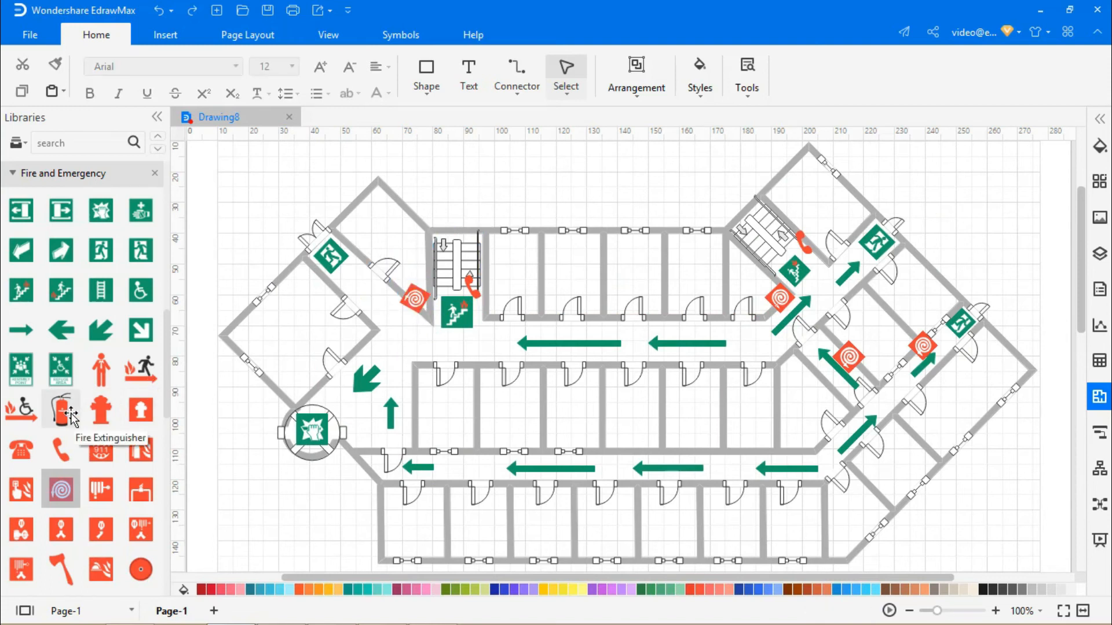
# - Place fire extinguisher symbols between the arrows along the upper and lower corridors and in the right-hand diagonal corridor
pyautogui.moveTo(72, 415); pyautogui.dragTo(503, 344)
pyautogui.click(549, 207)
pyautogui.moveTo(61, 412); pyautogui.dragTo(636, 340)
pyautogui.moveTo(632, 353); pyautogui.dragTo(640, 343)
pyautogui.click(620, 181)
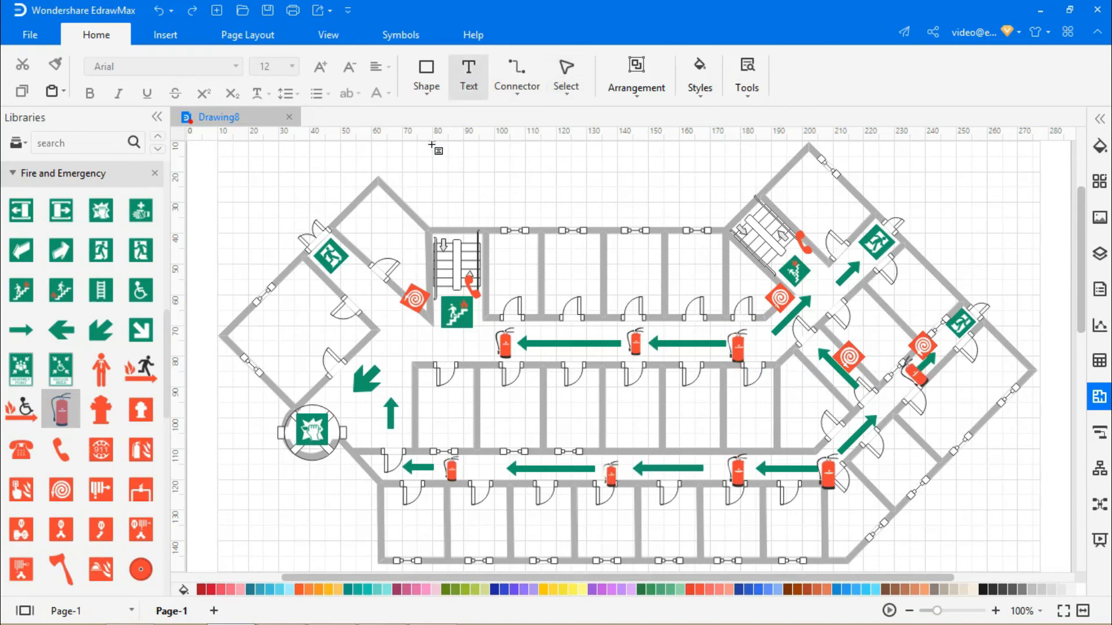
# - Add the title "Kindergarten Fire Evacuation Plan" above the floor plan in 14 pt Poppins
pyautogui.scroll(2, 456, 159)
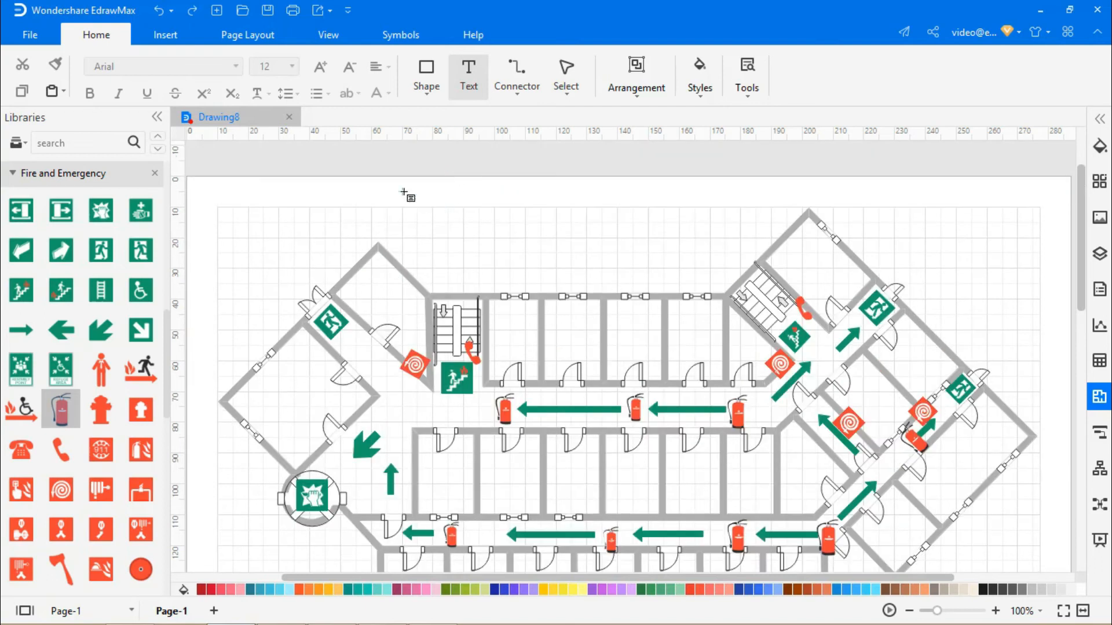
pyautogui.moveTo(758, 221); pyautogui.dragTo(756, 222)
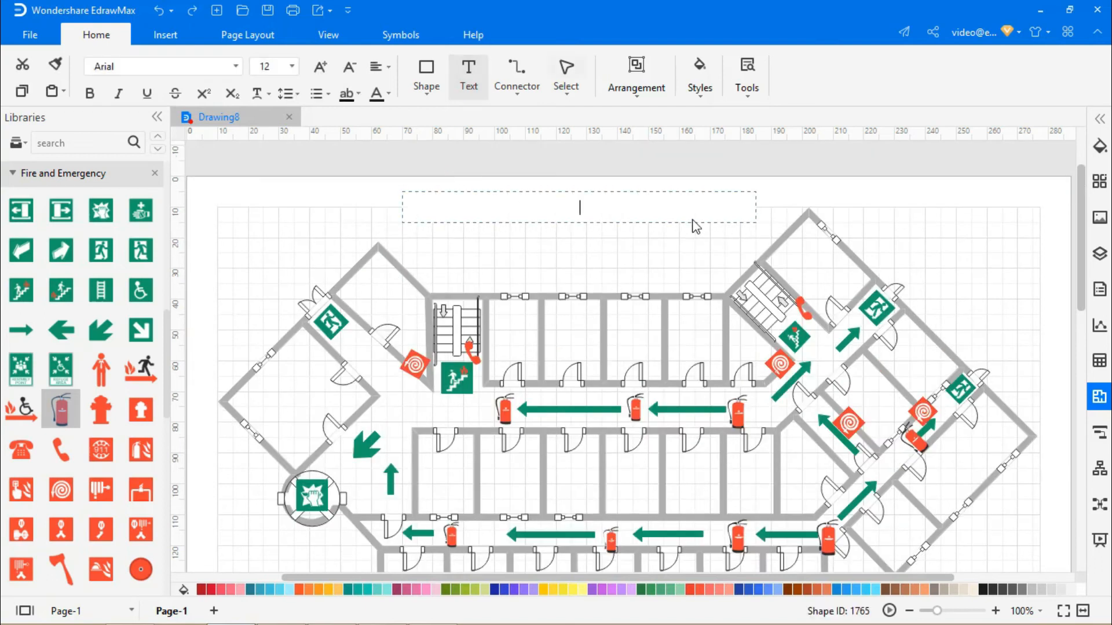
pyautogui.write('Kindergarten Fire Evacuation Plan')
pyautogui.scroll(-2, 984, 276)
# - Fit the page to the drawing and turn off the gridlines
pyautogui.rightClick(984, 276)
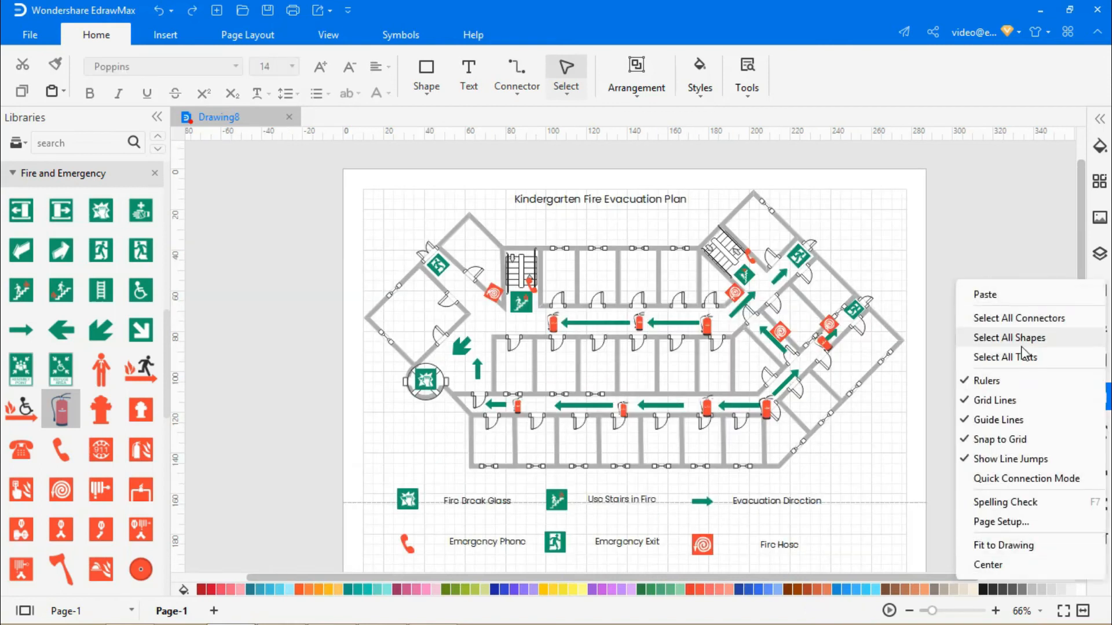
pyautogui.click(1010, 544)
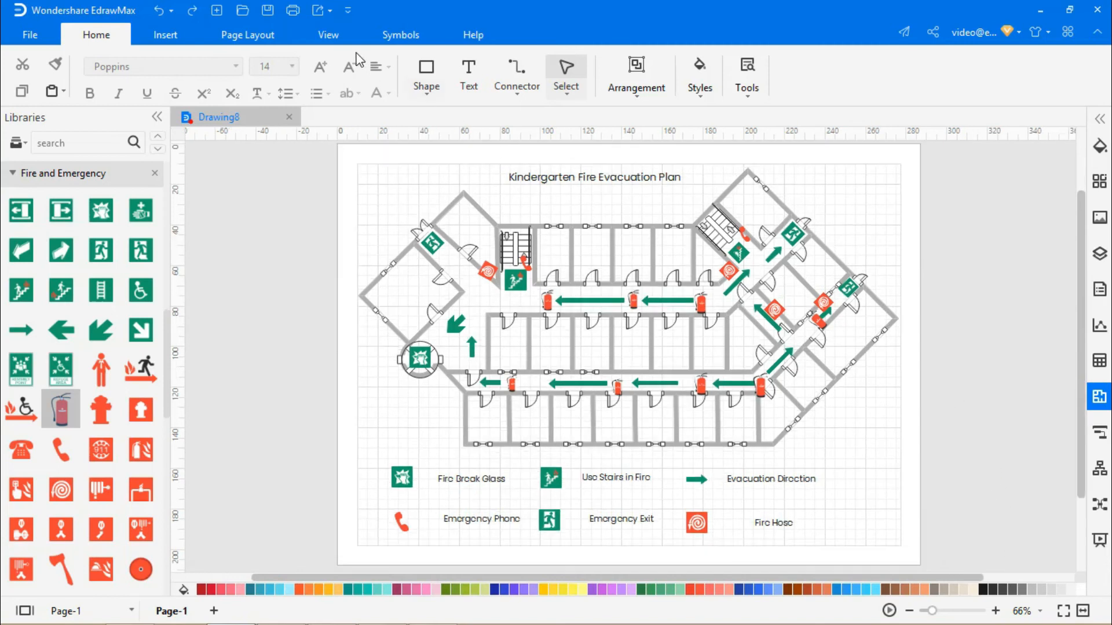
pyautogui.click(328, 35)
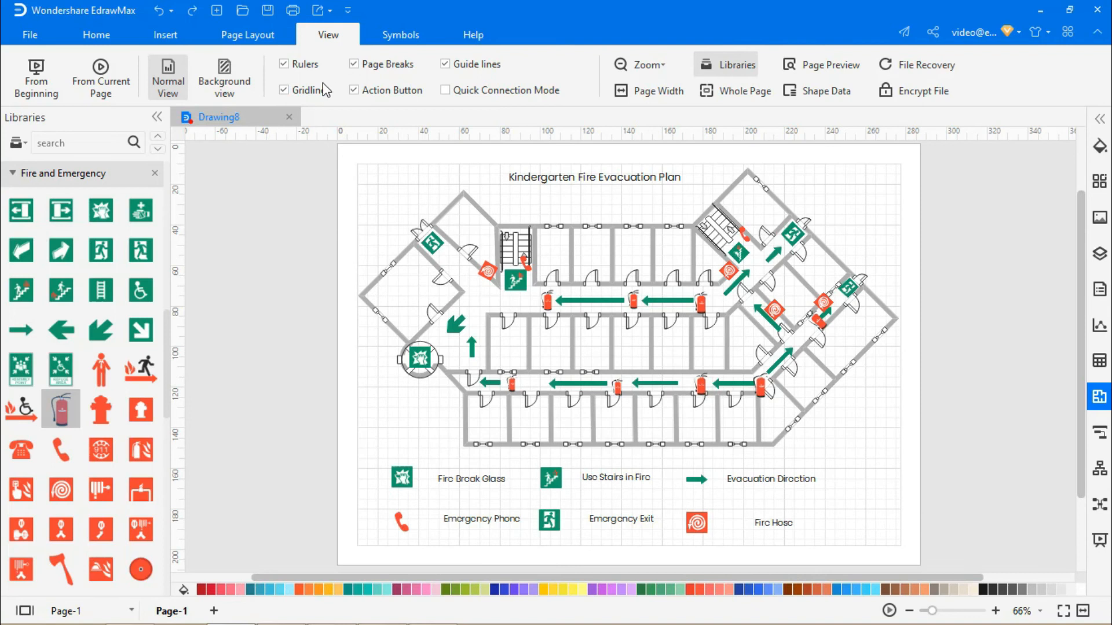
pyautogui.click(286, 91)
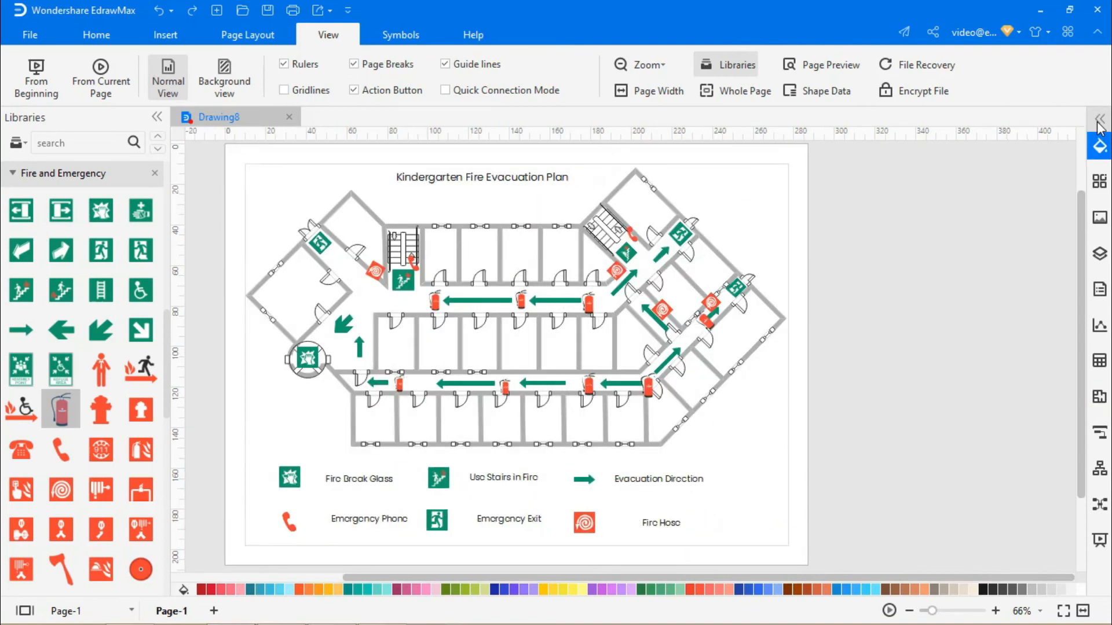
# - Try several themes and apply the one with a pale blue background and dark blue outlines to the plan
pyautogui.click(1099, 146)
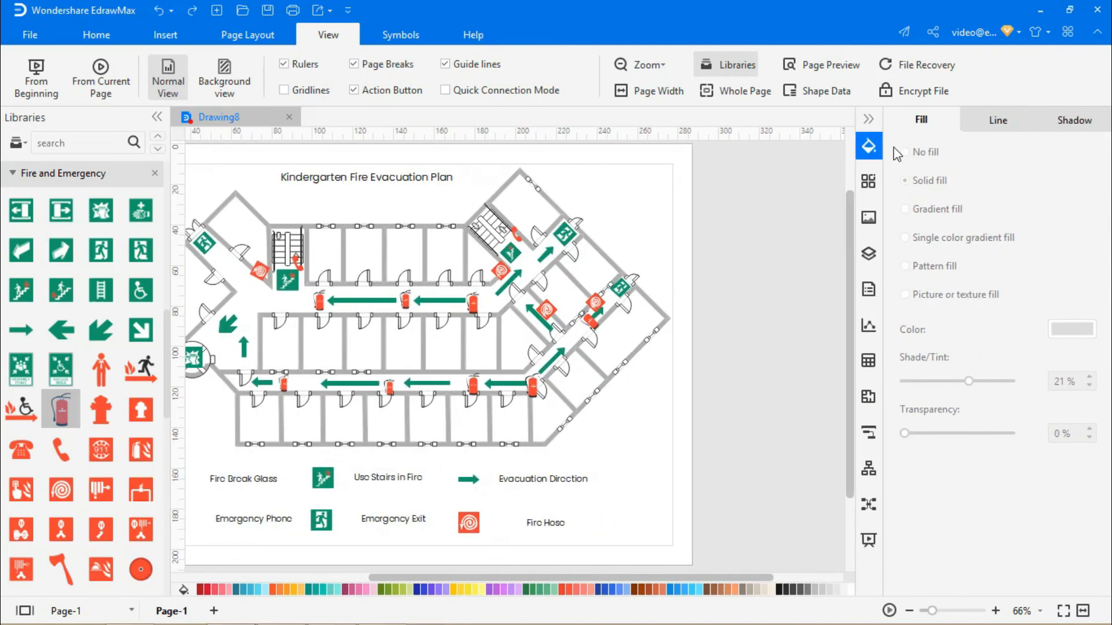
pyautogui.click(869, 182)
pyautogui.click(937, 443)
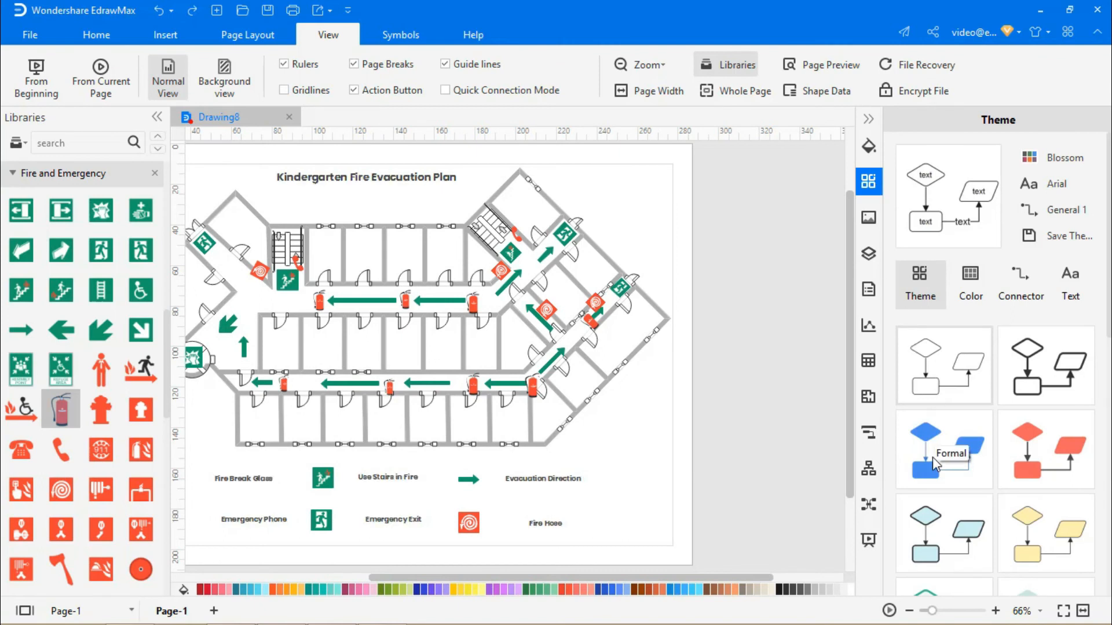
pyautogui.scroll(-5, 933, 461)
pyautogui.click(939, 507)
pyautogui.scroll(-5, 950, 510)
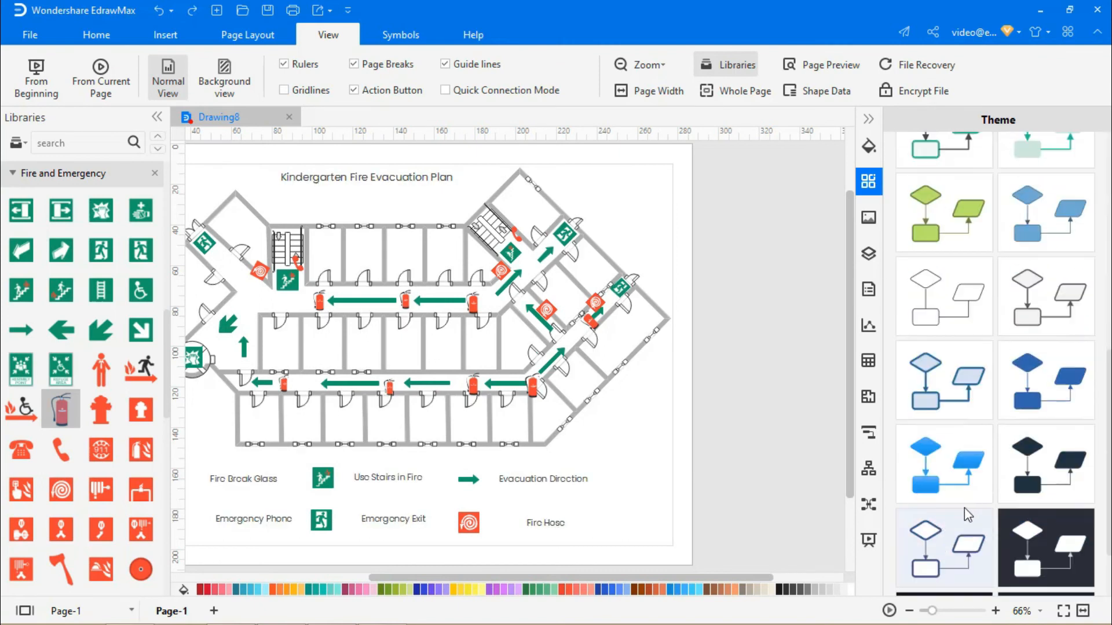
pyautogui.click(971, 490)
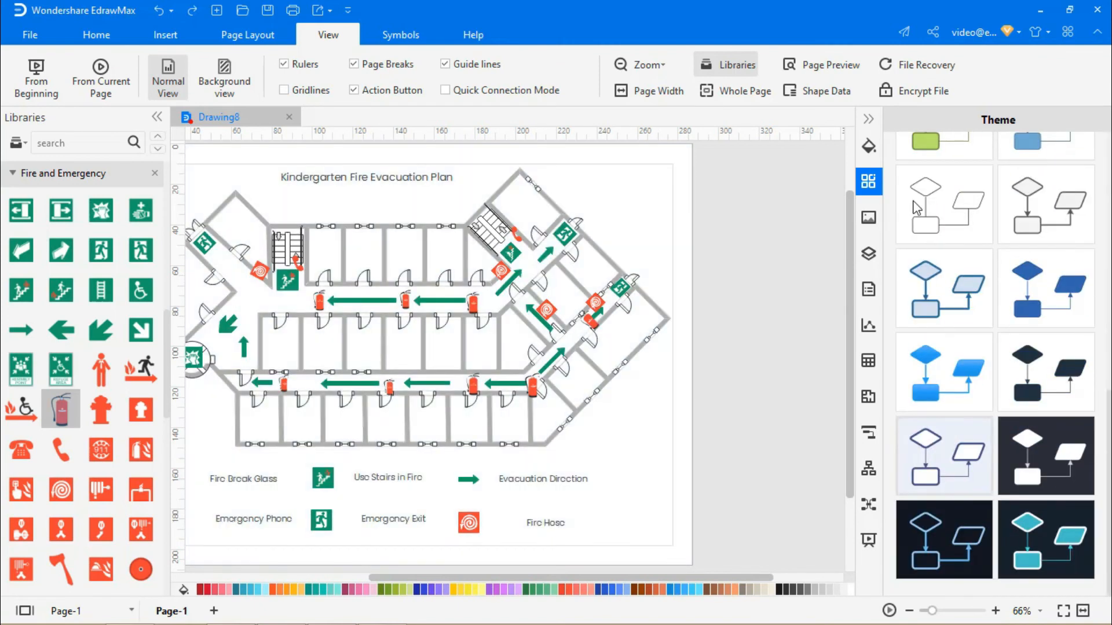
pyautogui.click(868, 120)
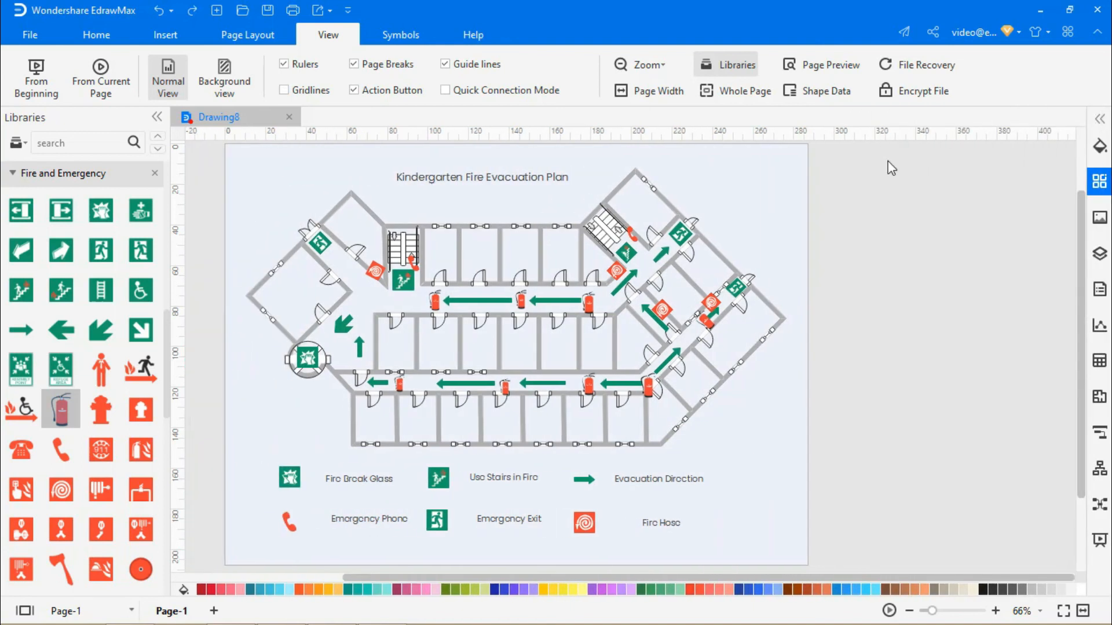